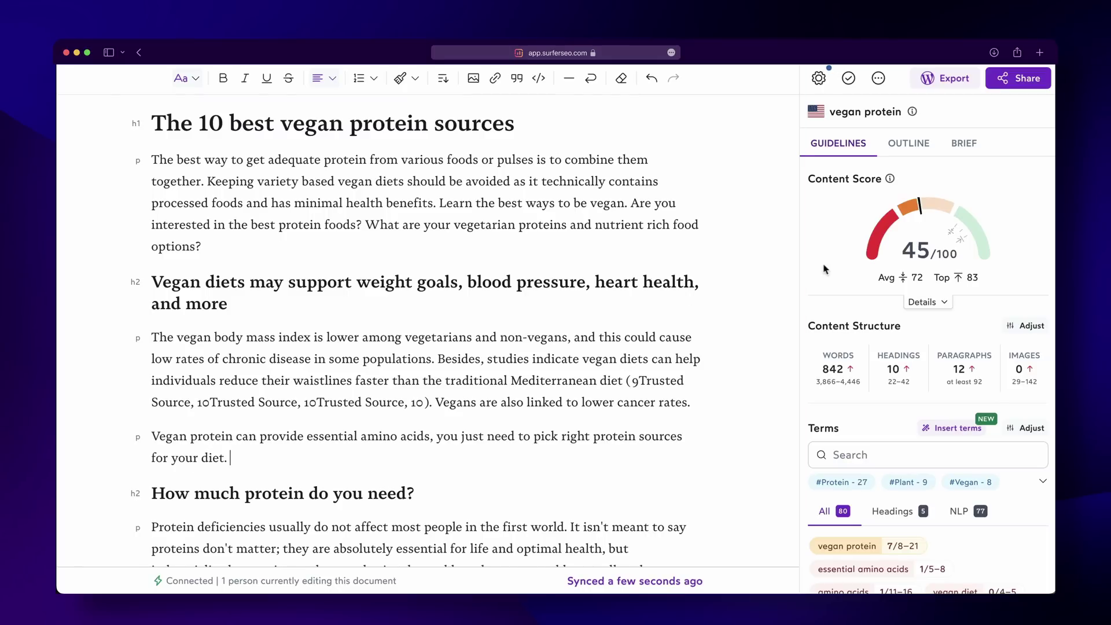
Open the Content Editor start page and bring up keyword suggestions like 'how to build a course'
{"action": "mouse_move", "coordinate": [875, 246]}
{"action": "scroll", "coordinate": [959, 549], "scroll_direction": "down", "scroll_amount": 5}
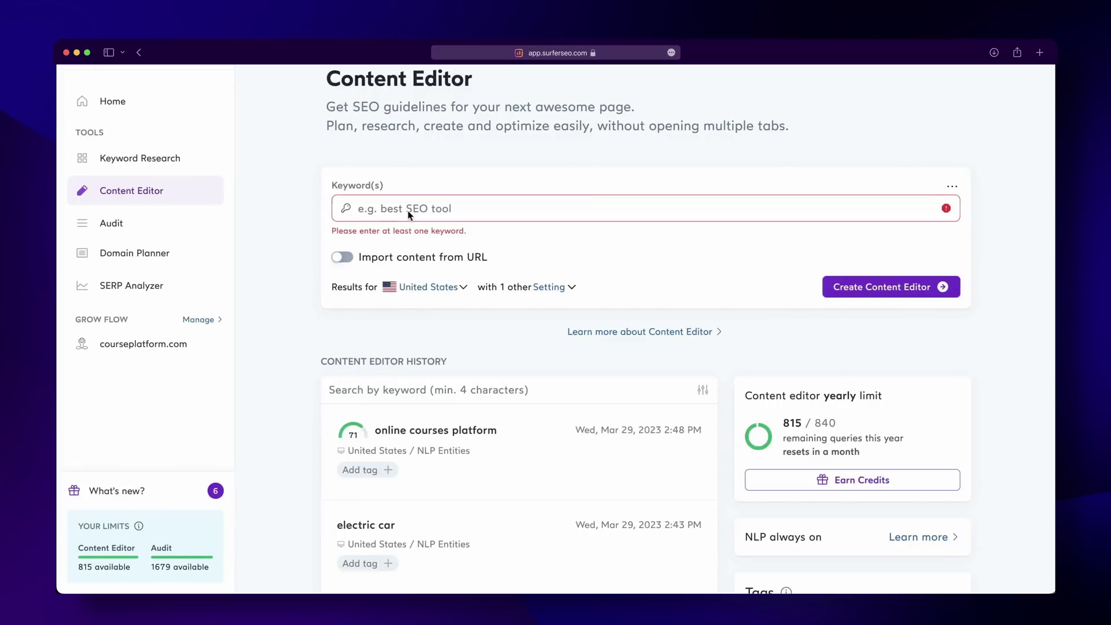
{"action": "left_click", "coordinate": [408, 215]}
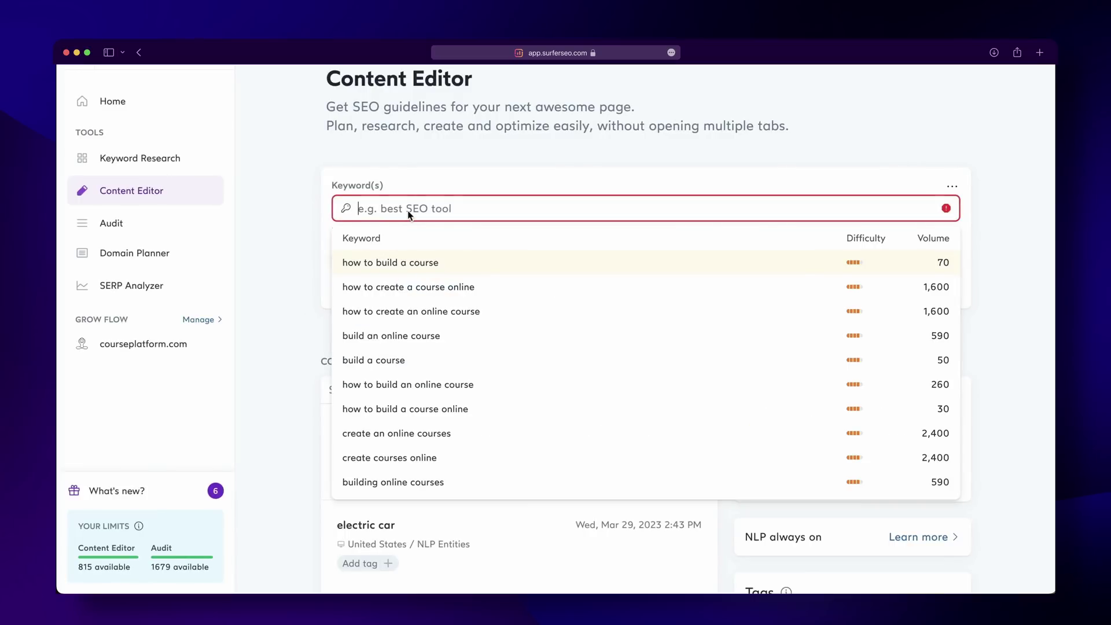
Add three online-course keywords, including 'how to build a course online', with United States as location
{"action": "type", "text": "how to"}
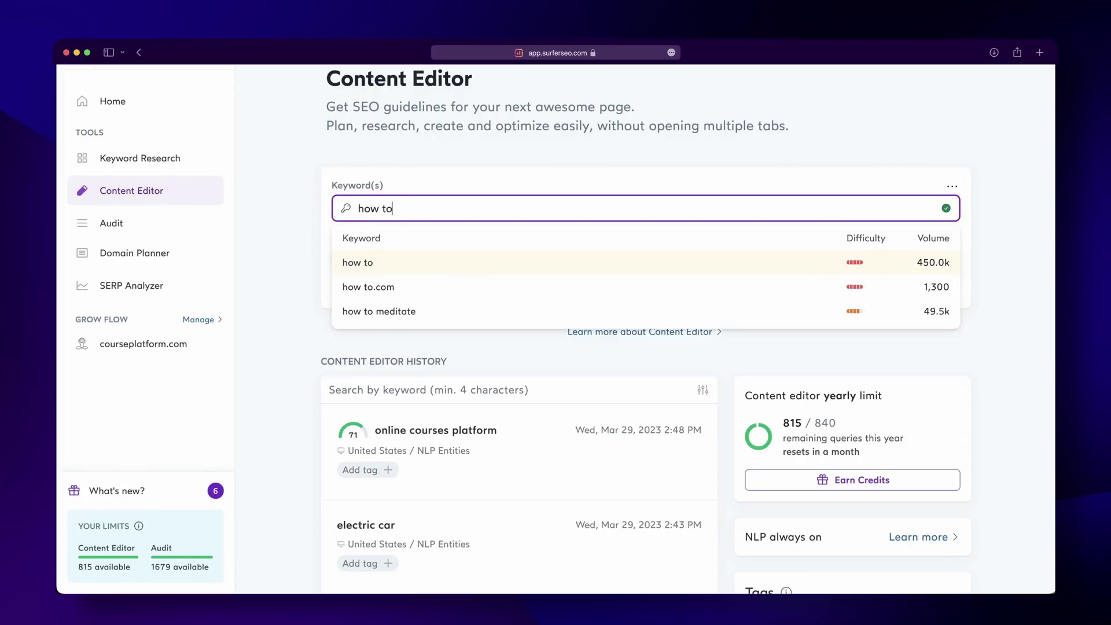
{"action": "type", "text": " build a"}
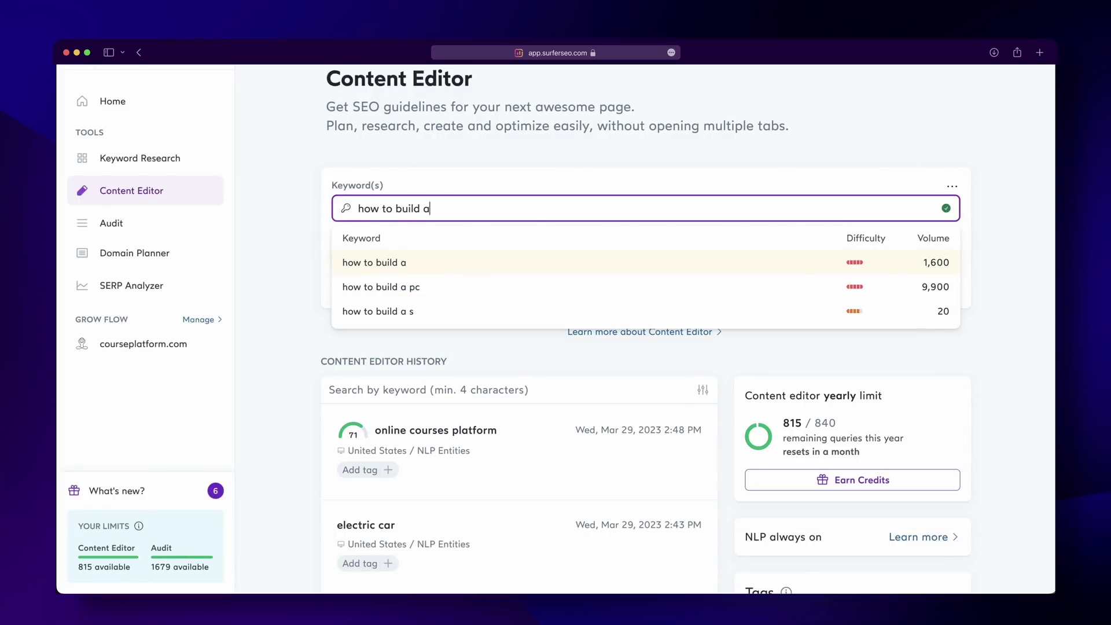
{"action": "type", "text": "n online course from scratch"}
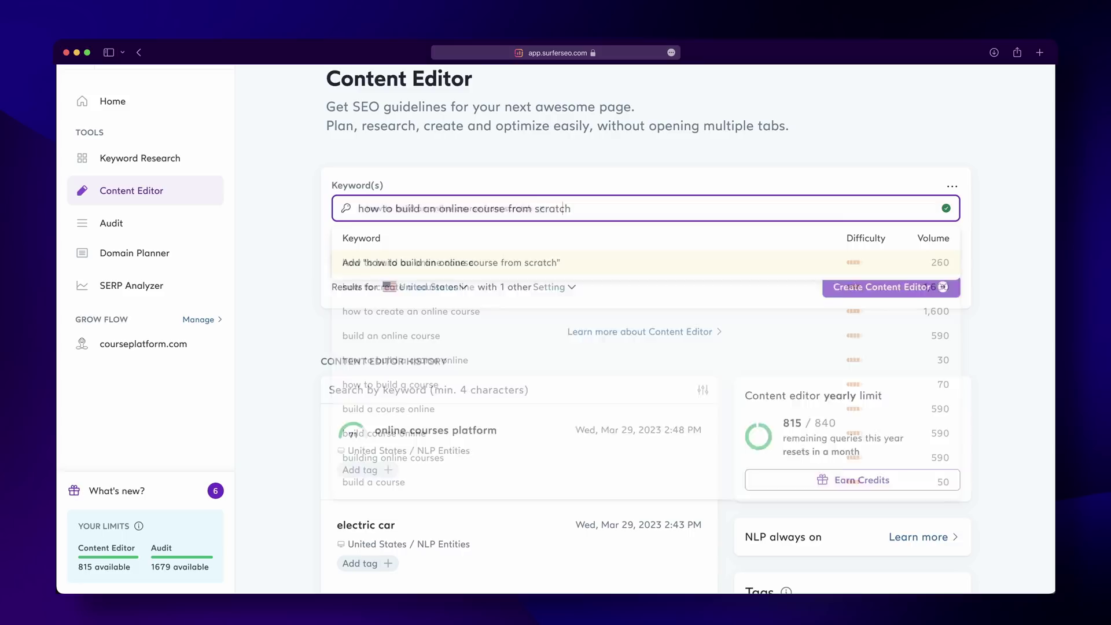
{"action": "key", "text": "Return"}
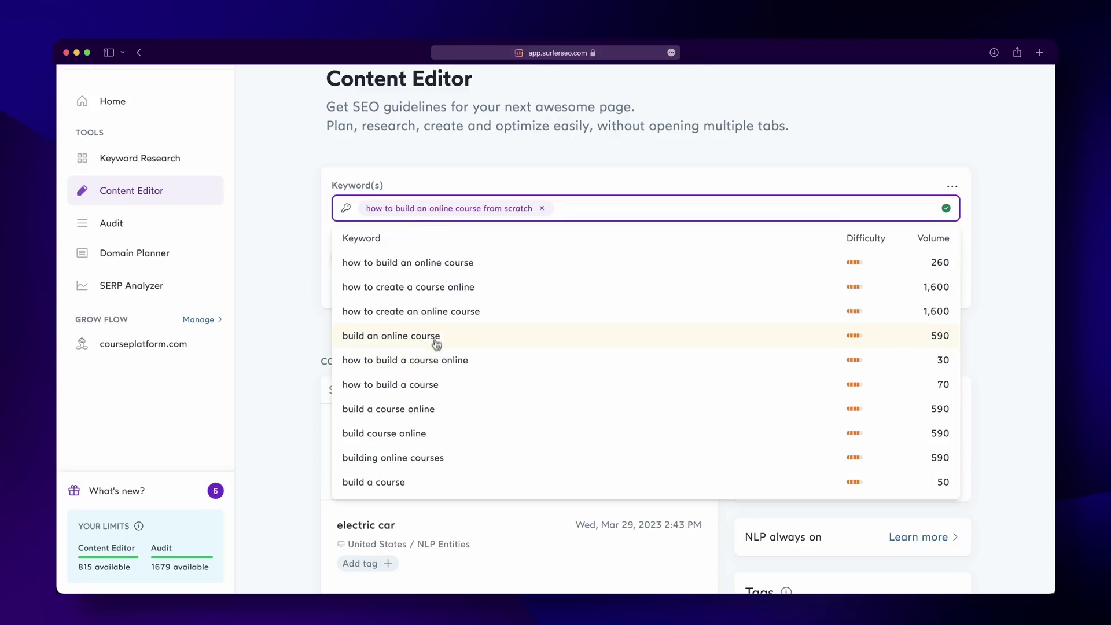
{"action": "left_click", "coordinate": [431, 266]}
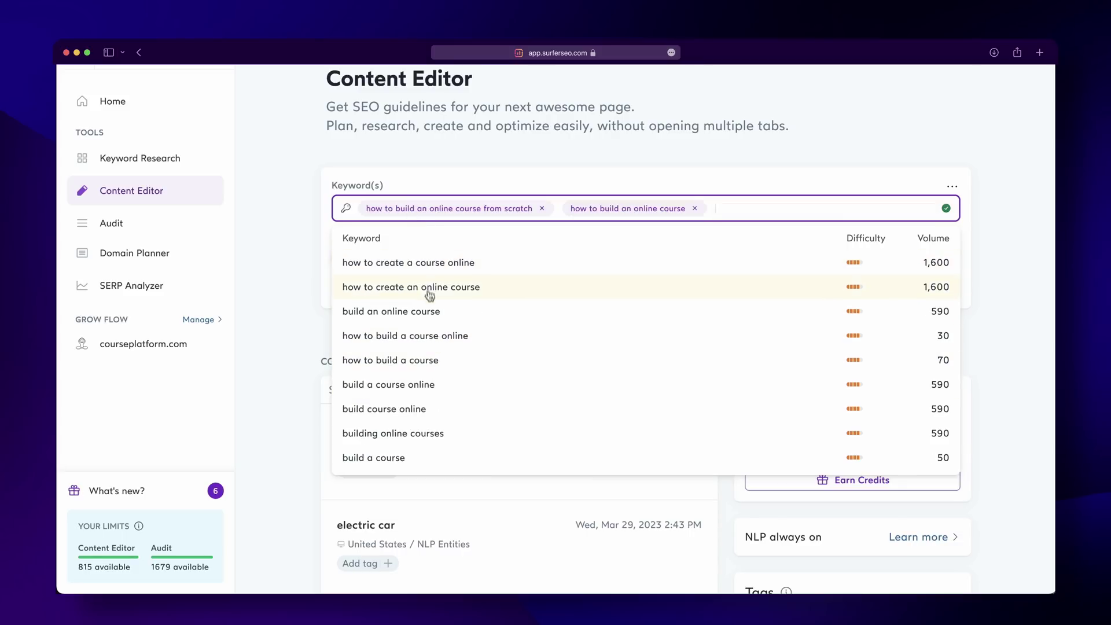
{"action": "left_click", "coordinate": [430, 337]}
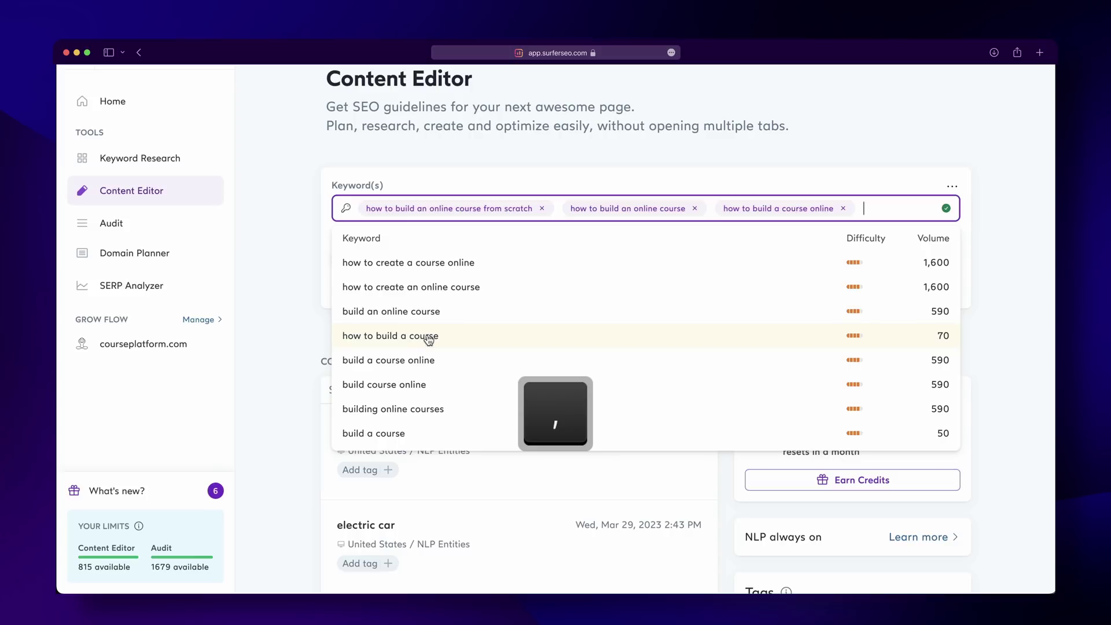
{"action": "key", "text": "shift+Return"}
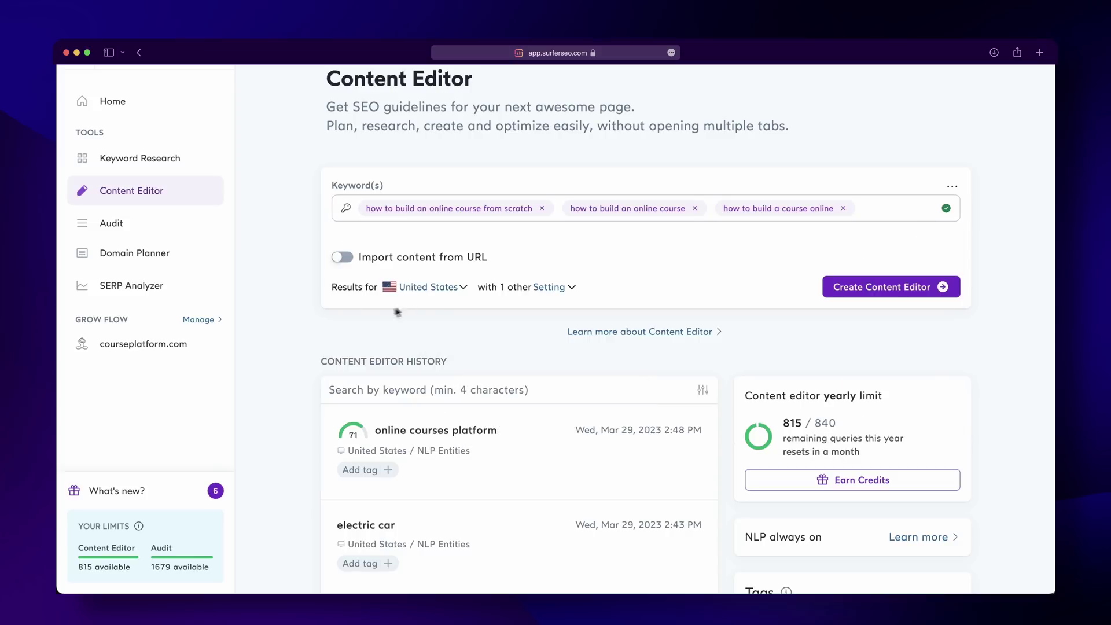
{"action": "left_click", "coordinate": [459, 289]}
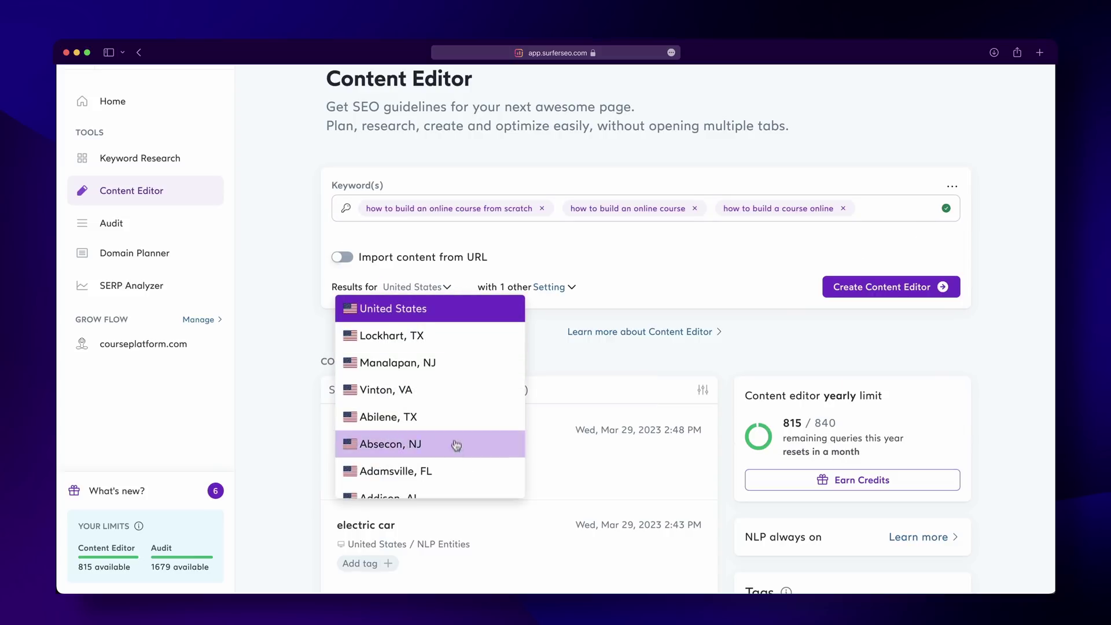
{"action": "left_click", "coordinate": [459, 308]}
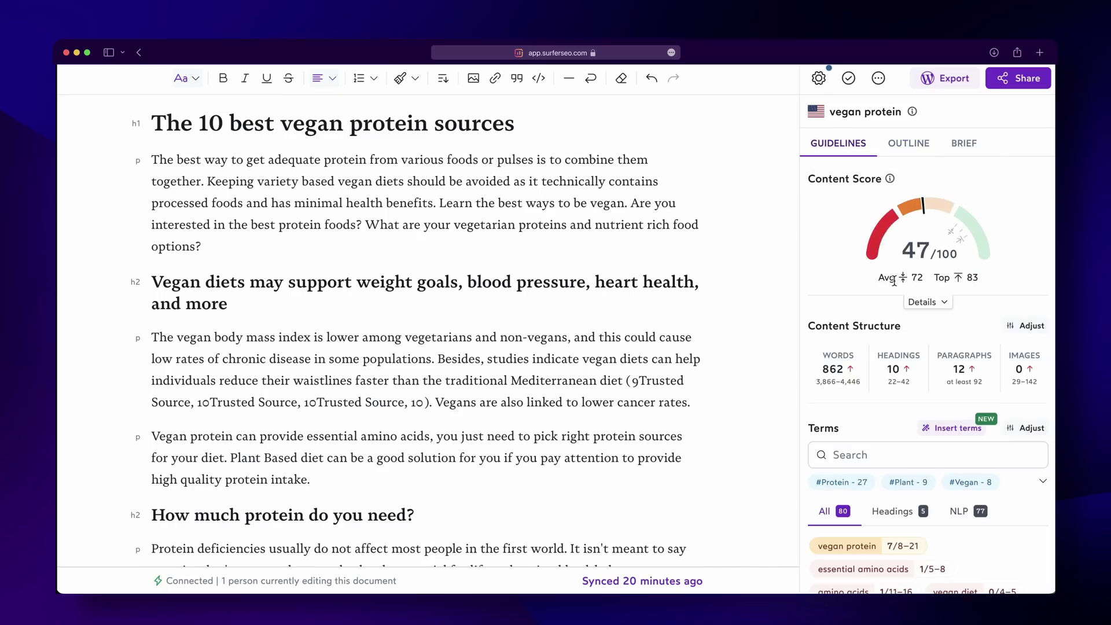
View the vegan protein article's brief with its notes and competitor links
{"action": "left_click", "coordinate": [962, 140]}
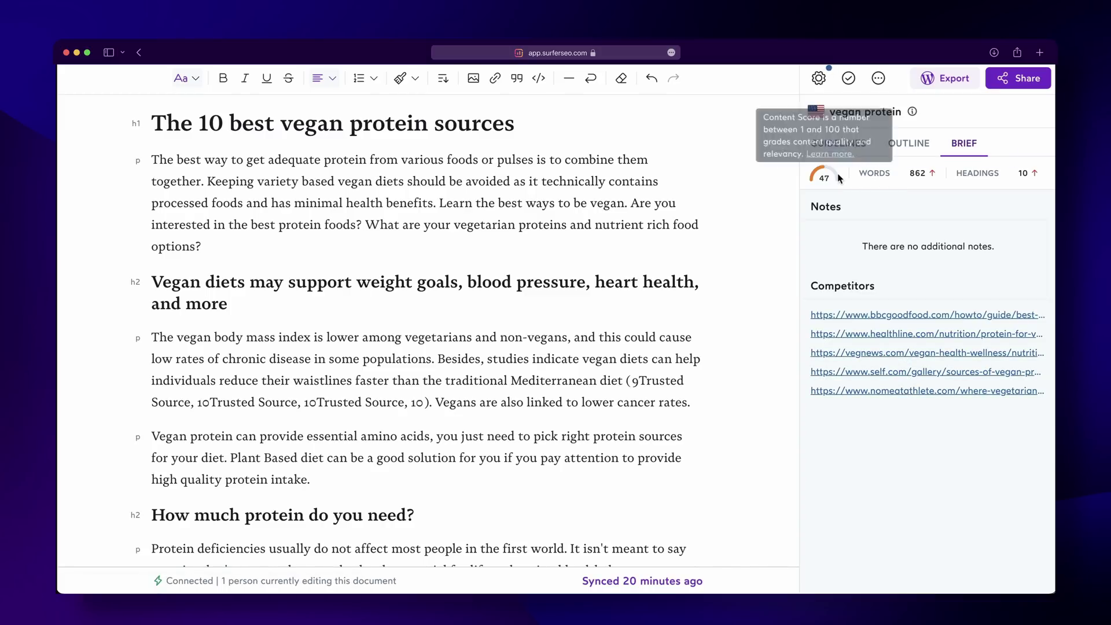
{"action": "mouse_move", "coordinate": [869, 178]}
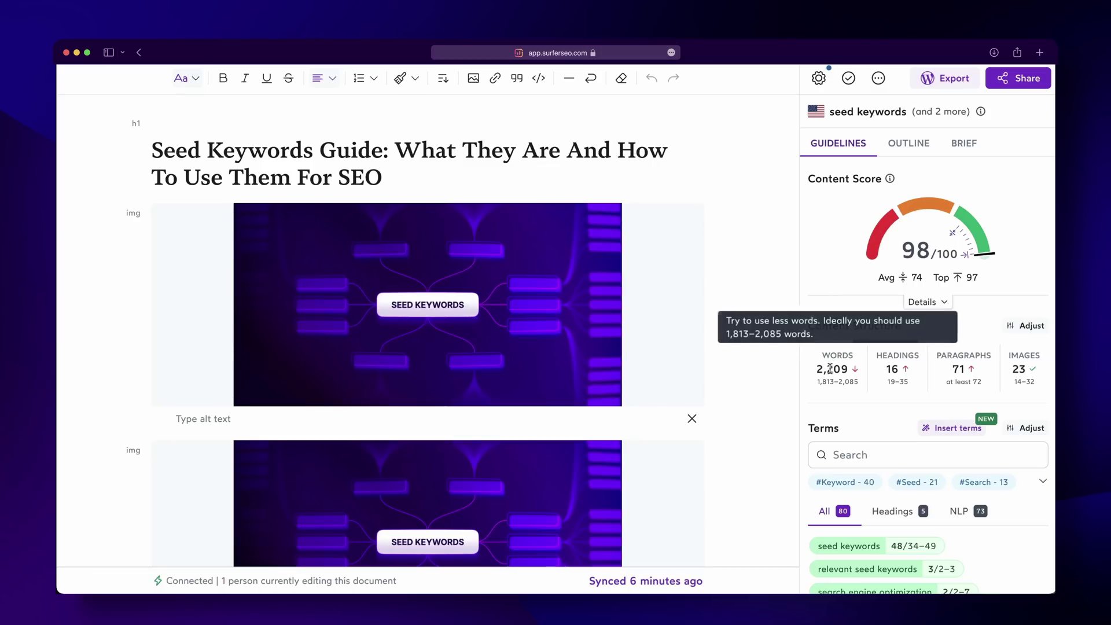
Delete the two People Also Ask paragraphs, then undo to restore them
{"action": "mouse_move", "coordinate": [888, 369]}
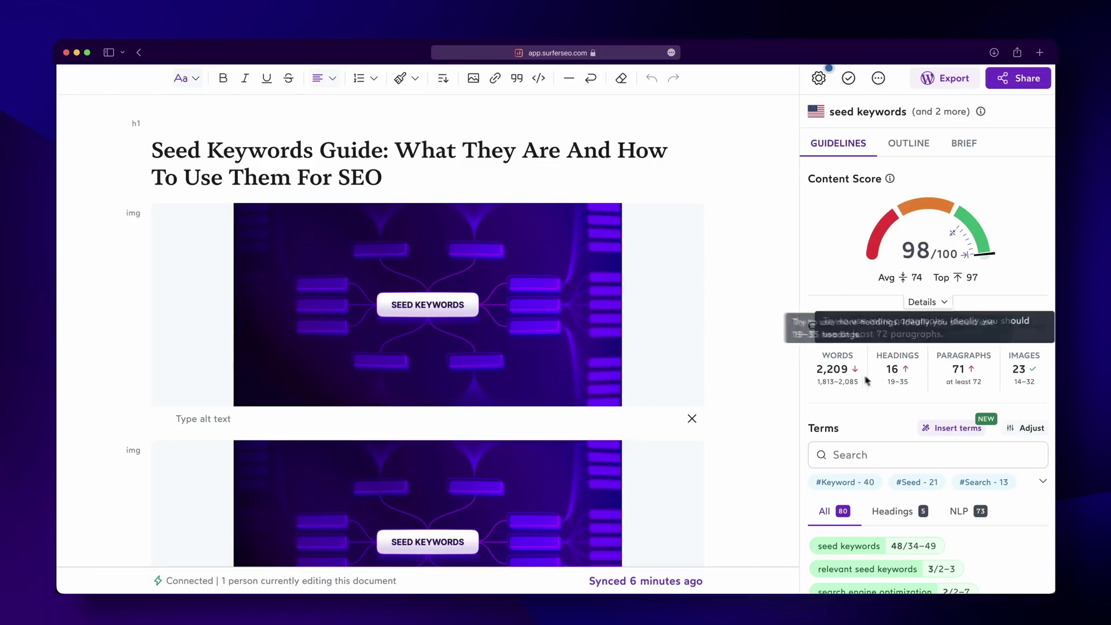
{"action": "mouse_move", "coordinate": [837, 371]}
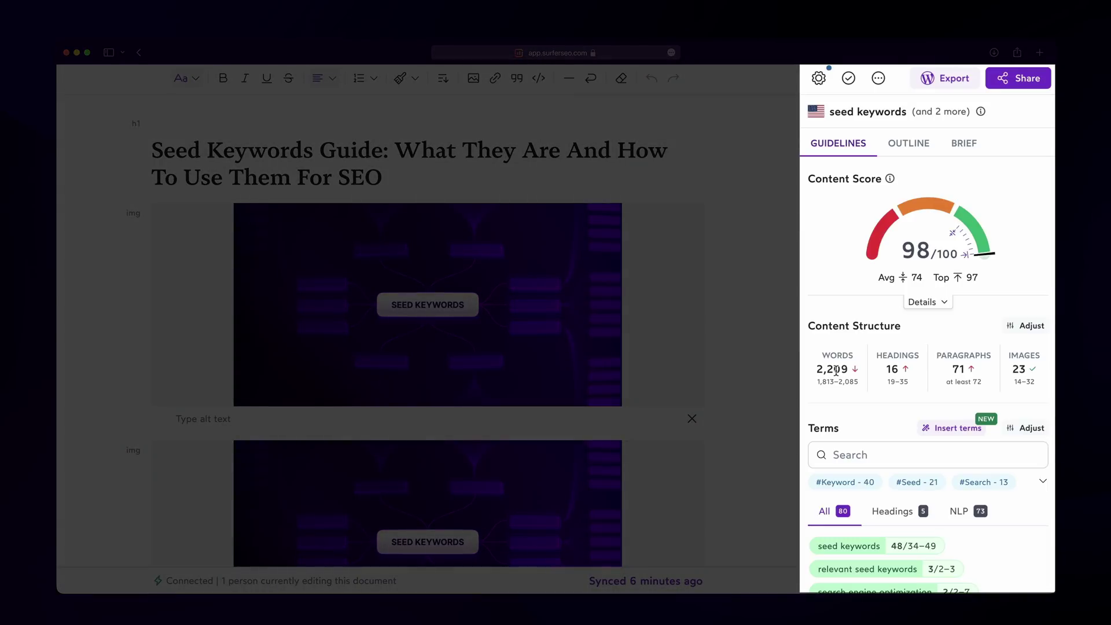
{"action": "scroll", "coordinate": [782, 387], "scroll_direction": "down", "scroll_amount": 5}
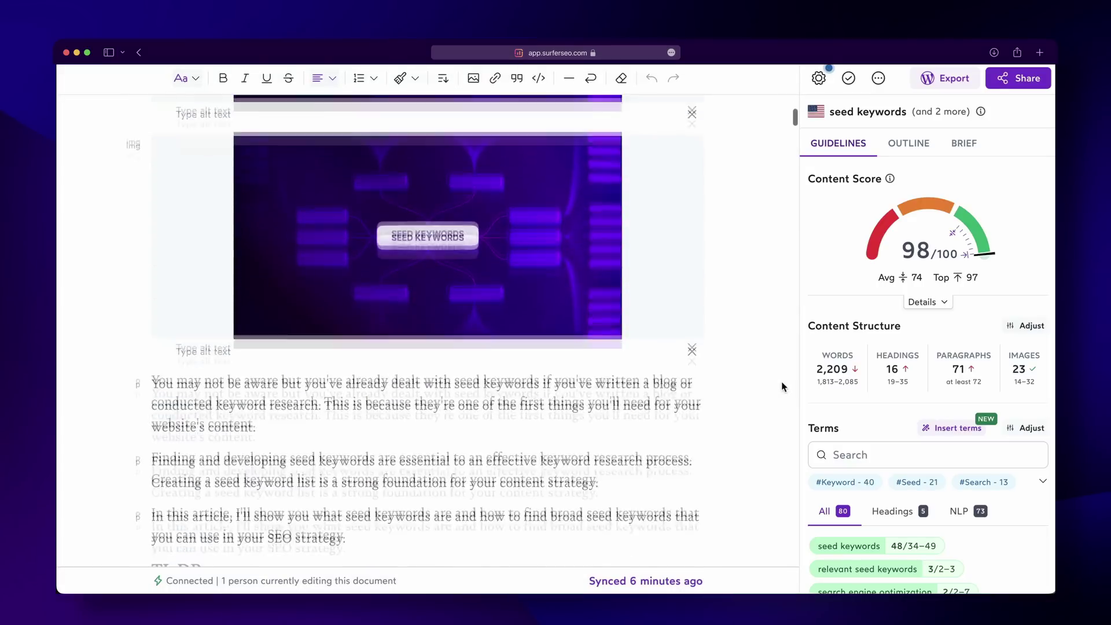
{"action": "scroll", "coordinate": [782, 386], "scroll_direction": "down", "scroll_amount": 3}
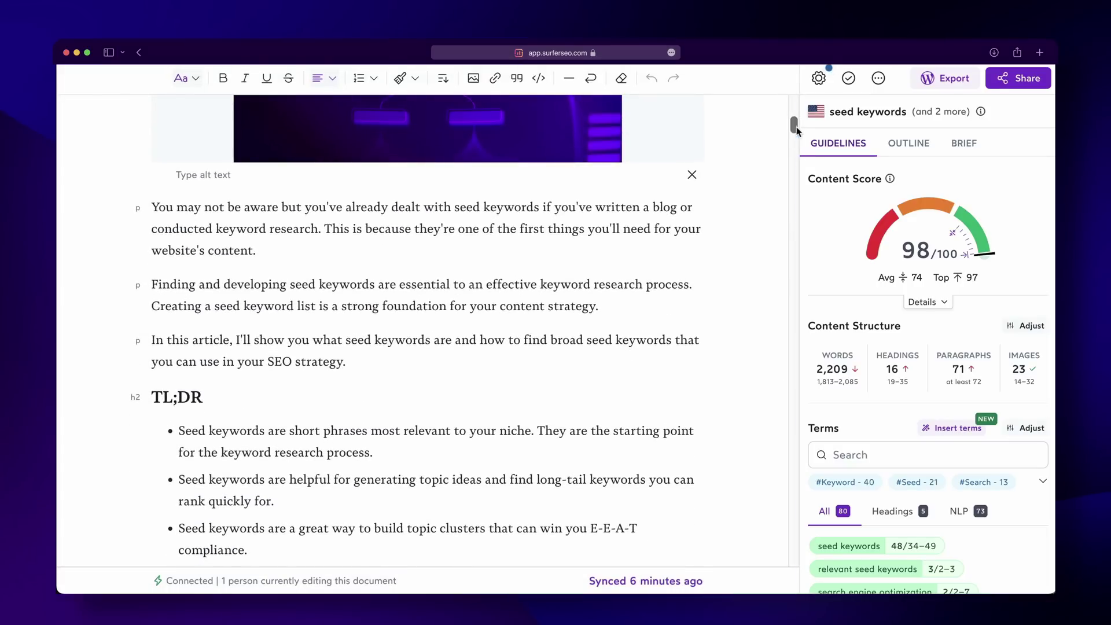
{"action": "left_click_drag", "start_coordinate": [794, 128], "coordinate": [792, 334]}
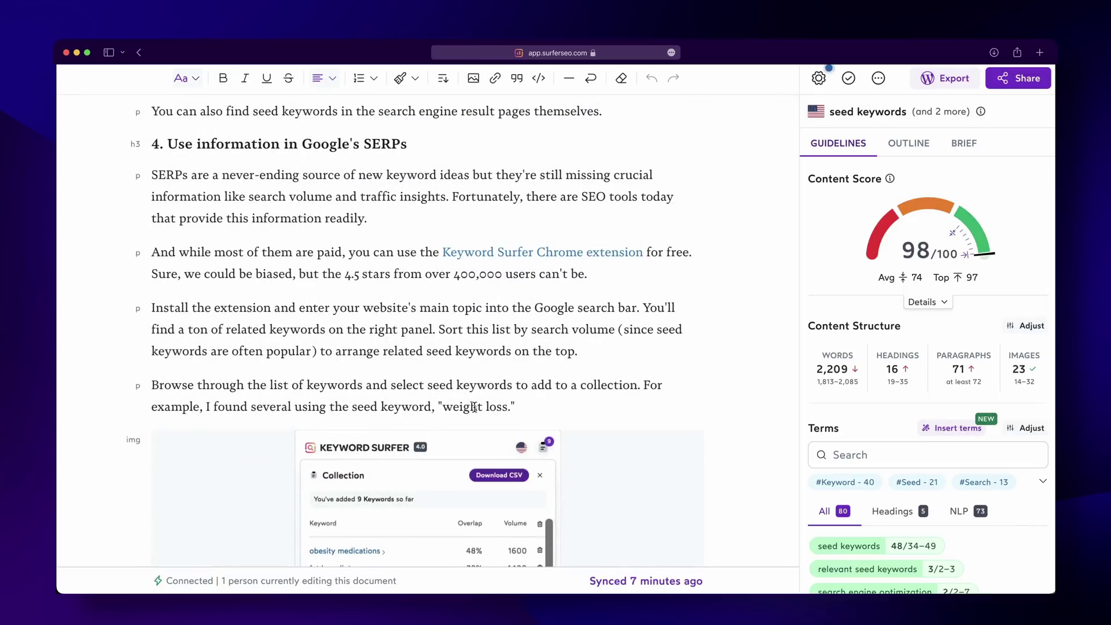
{"action": "scroll", "coordinate": [474, 407], "scroll_direction": "down", "scroll_amount": 10}
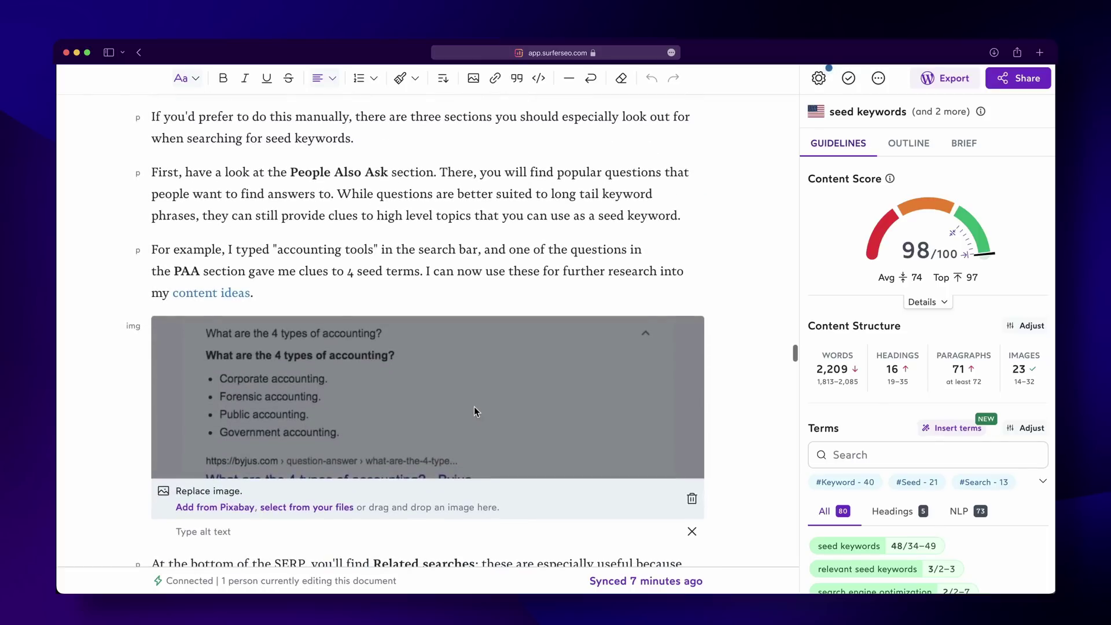
{"action": "left_click_drag", "start_coordinate": [307, 299], "coordinate": [145, 172]}
{"action": "key", "text": "BackSpace"}
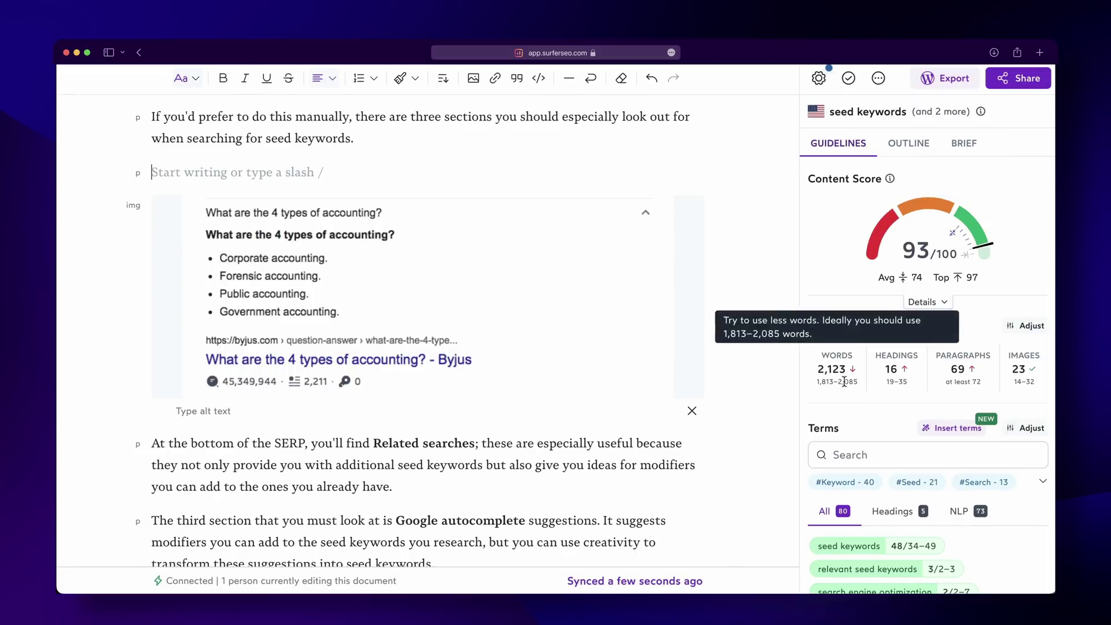
{"action": "key", "text": "super+z"}
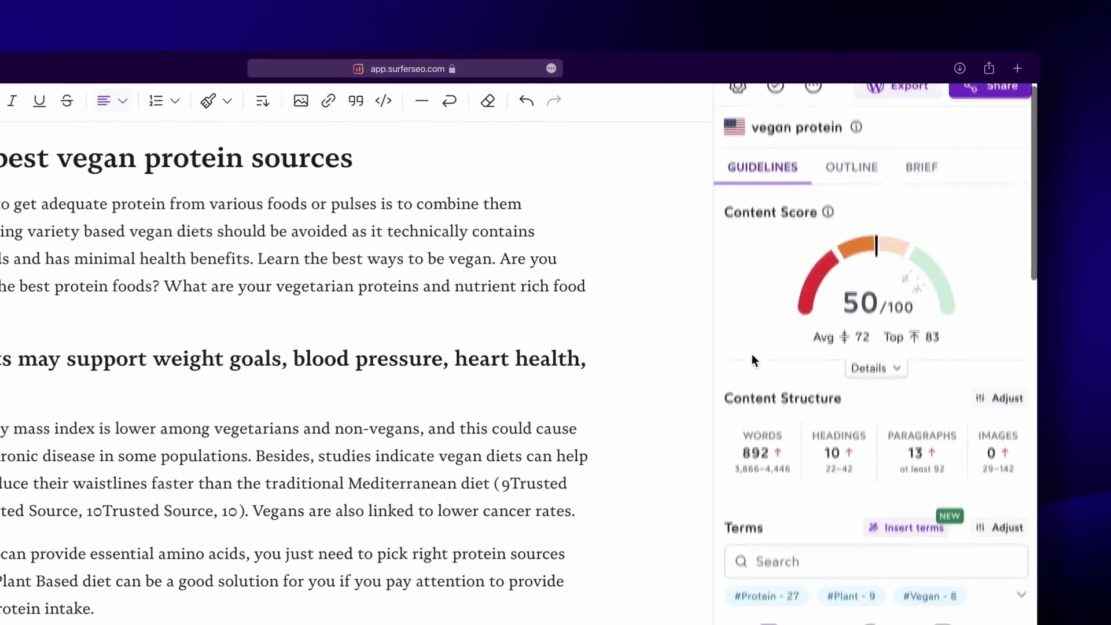
Show the vegan protein outline: 1 generated title, 16 headings and four protein questions
{"action": "scroll", "coordinate": [832, 284], "scroll_direction": "down", "scroll_amount": 5}
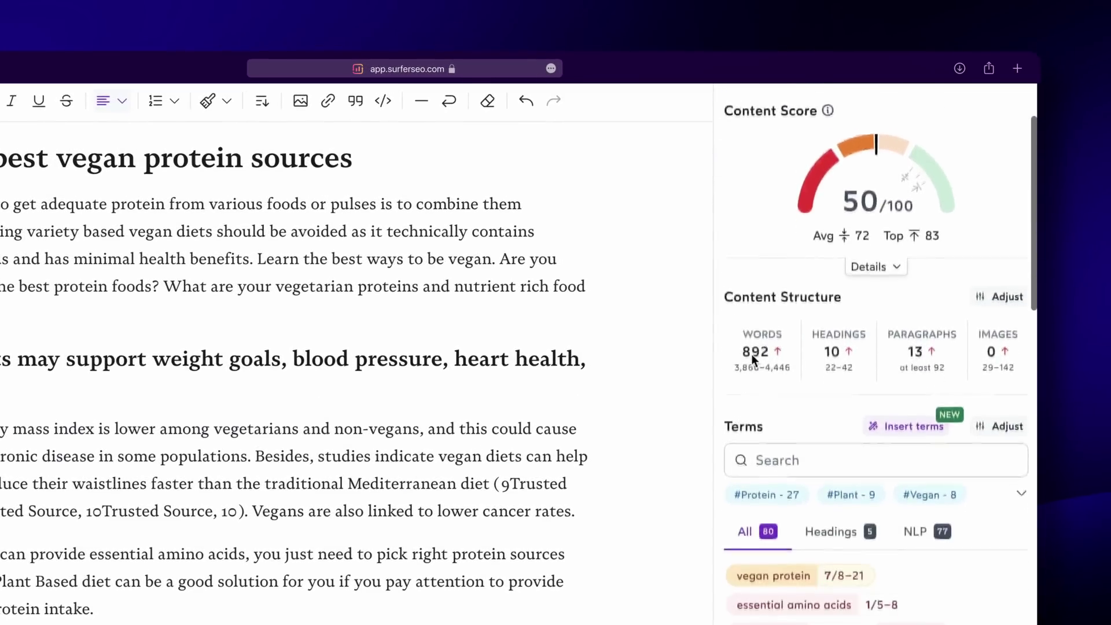
{"action": "scroll", "coordinate": [752, 354], "scroll_direction": "down", "scroll_amount": 4}
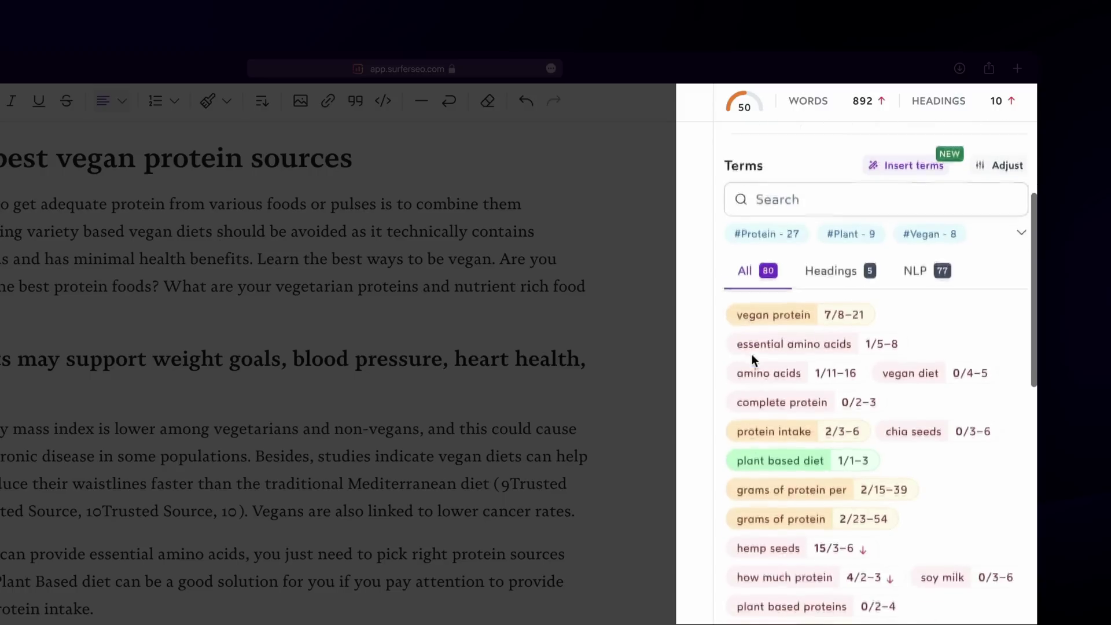
{"action": "scroll", "coordinate": [751, 353], "scroll_direction": "up", "scroll_amount": 1}
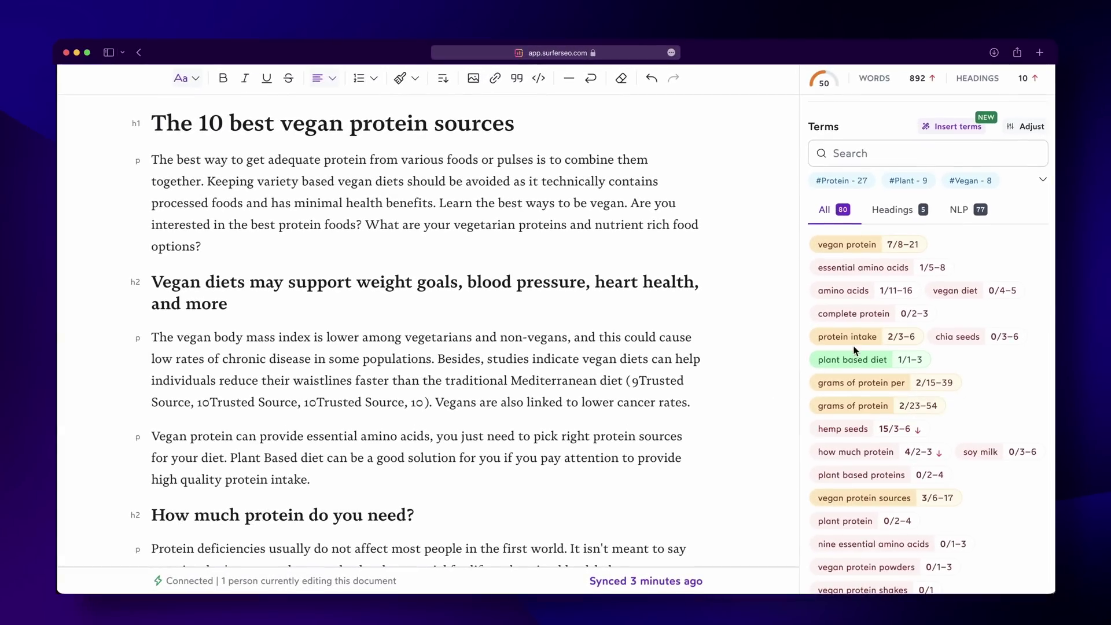
{"action": "scroll", "coordinate": [853, 350], "scroll_direction": "up", "scroll_amount": 5}
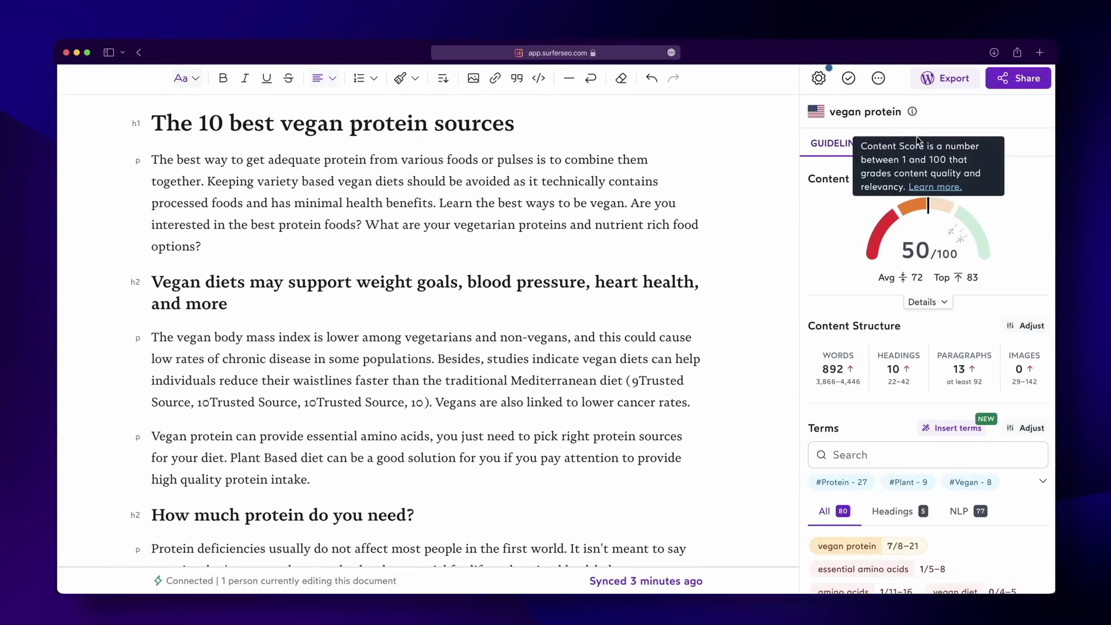
{"action": "left_click", "coordinate": [909, 141]}
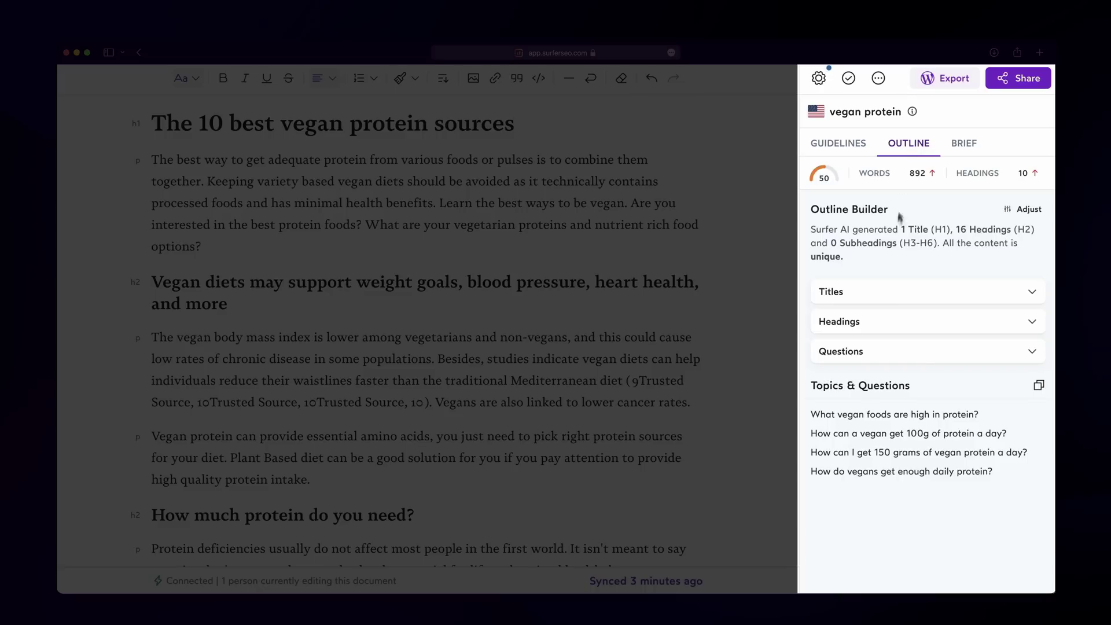
{"action": "left_click", "coordinate": [880, 301]}
{"action": "scroll", "coordinate": [878, 348], "scroll_direction": "down", "scroll_amount": 1}
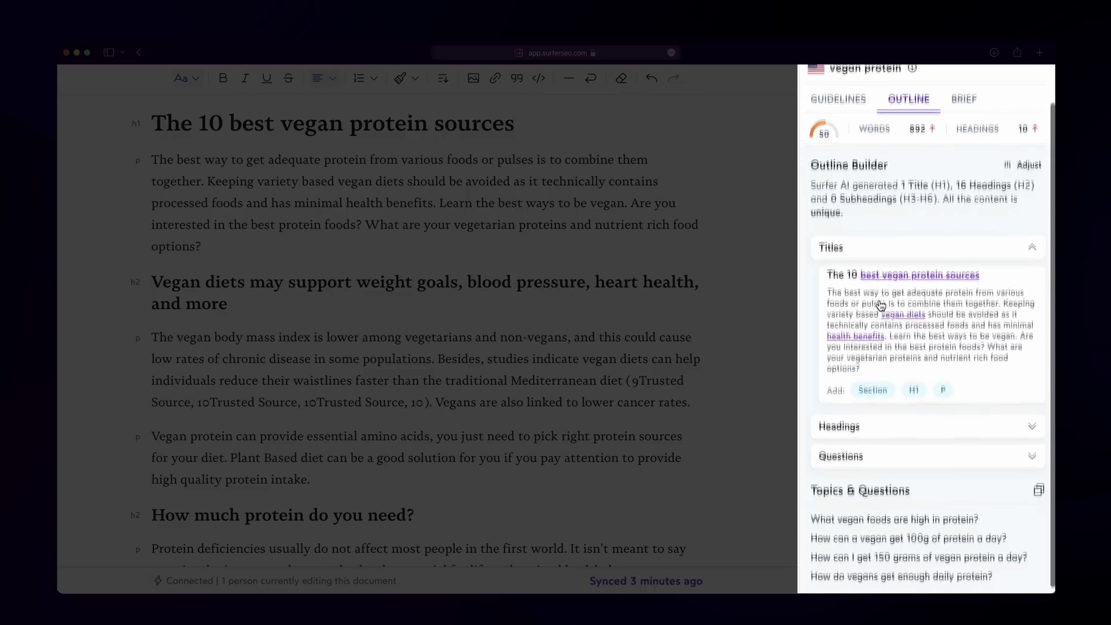
{"action": "left_click", "coordinate": [875, 428]}
{"action": "scroll", "coordinate": [875, 428], "scroll_direction": "down", "scroll_amount": 5}
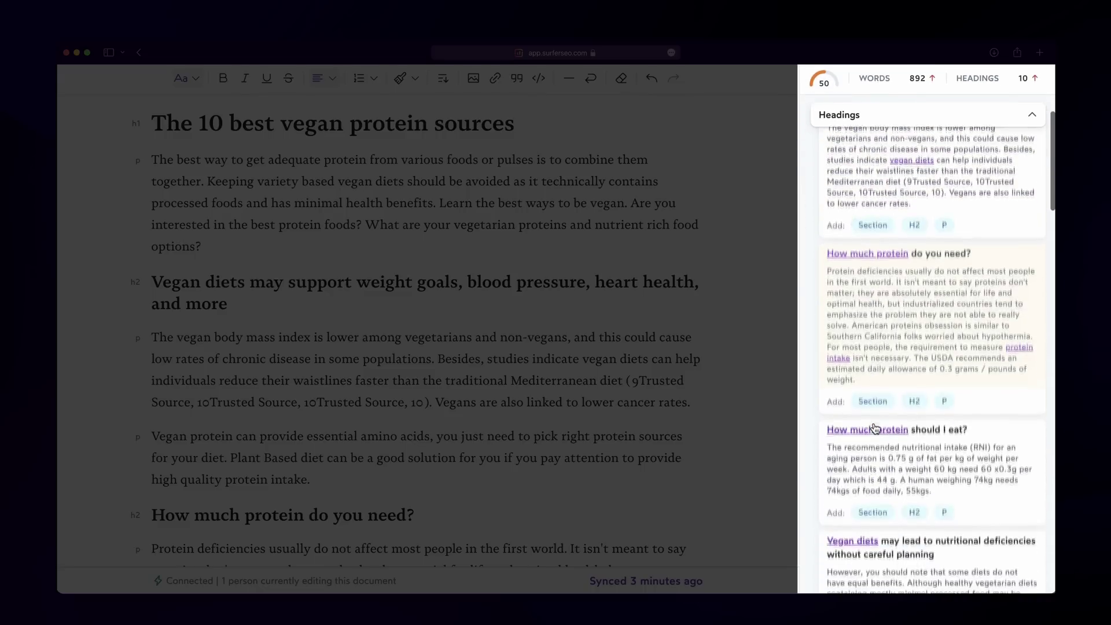
{"action": "scroll", "coordinate": [875, 429], "scroll_direction": "down", "scroll_amount": 5}
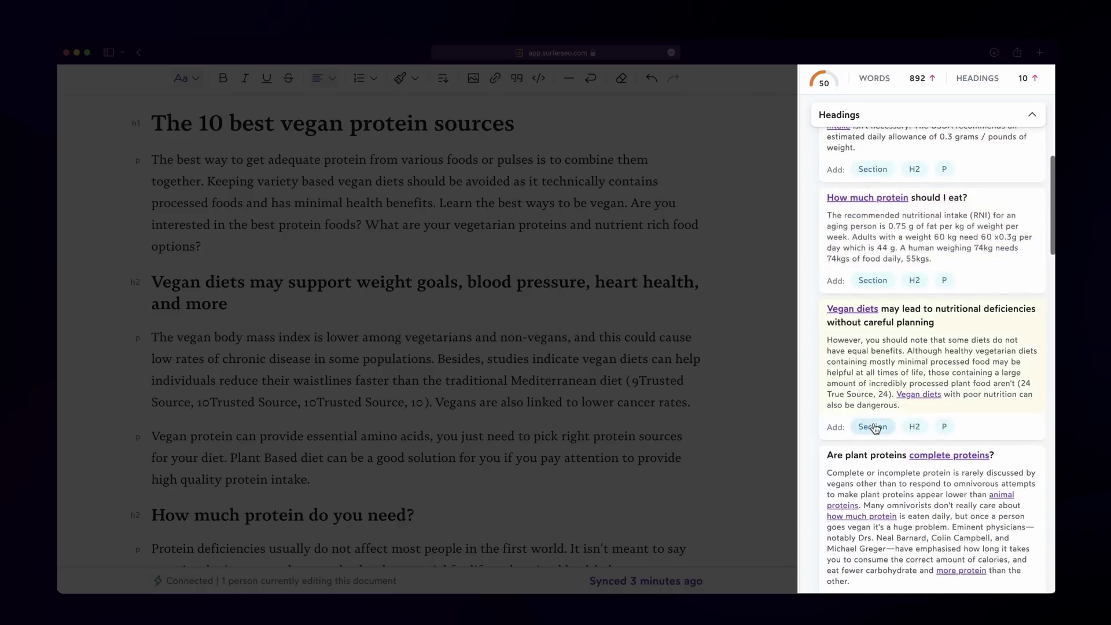
{"action": "scroll", "coordinate": [875, 429], "scroll_direction": "down", "scroll_amount": 10}
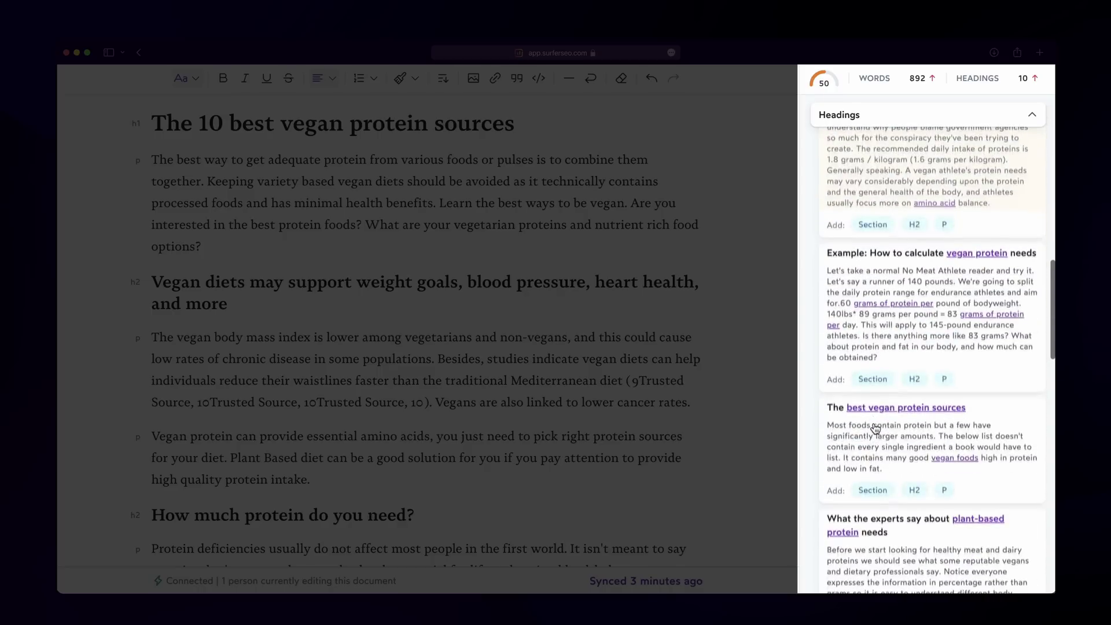
{"action": "scroll", "coordinate": [876, 429], "scroll_direction": "down", "scroll_amount": 8}
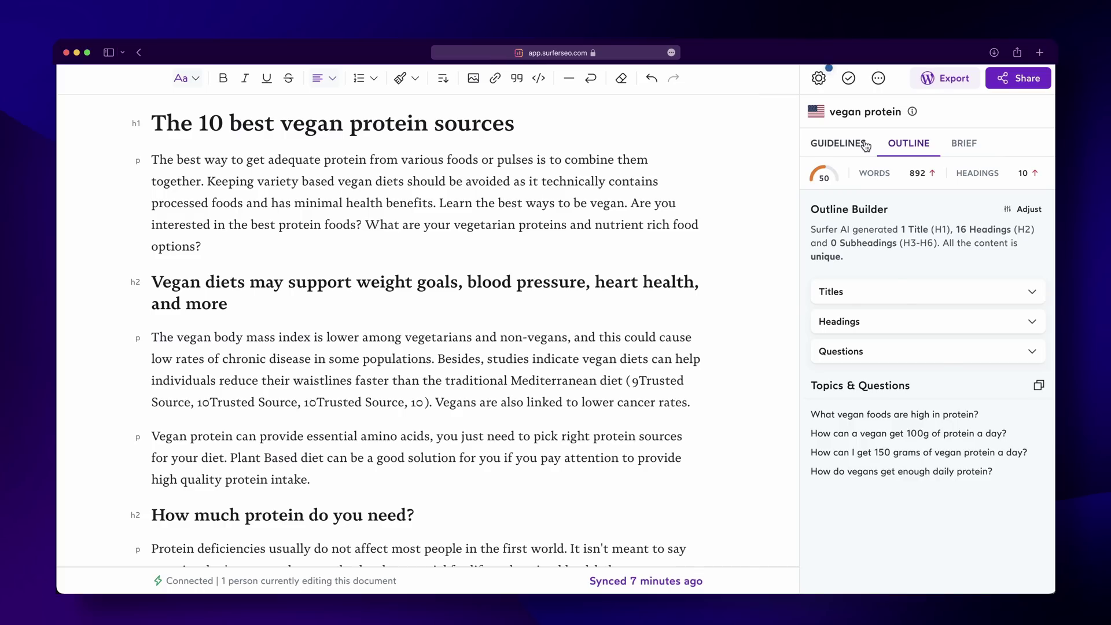
Show Guidelines for '30 Best Online Learning Platforms', scoring 71/100 at 3,386 words
{"action": "left_click", "coordinate": [865, 144]}
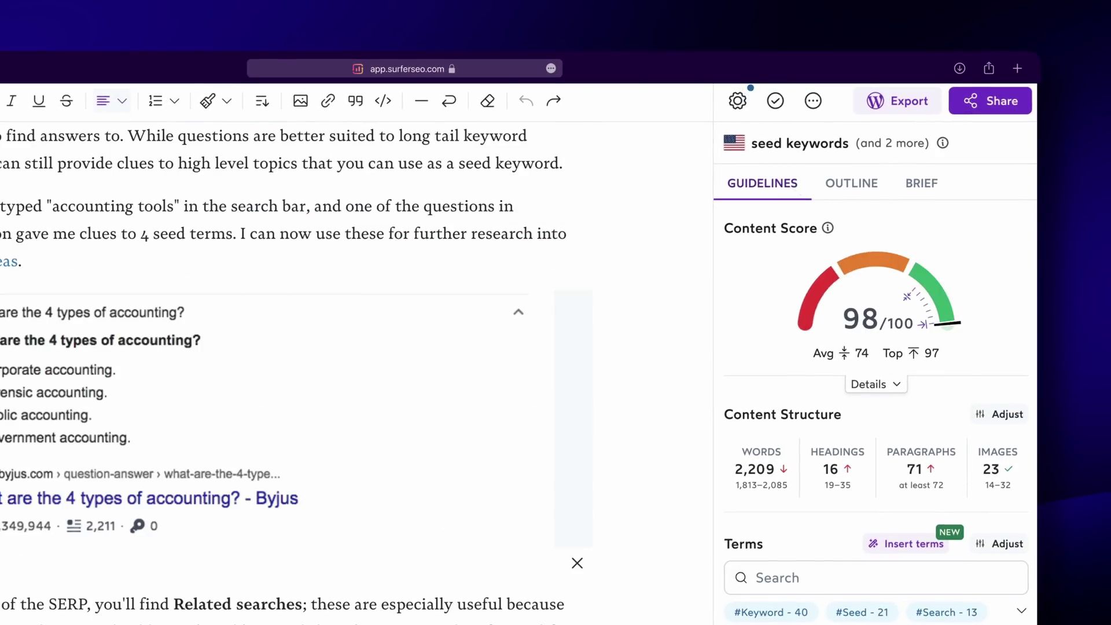
{"action": "mouse_move", "coordinate": [846, 317]}
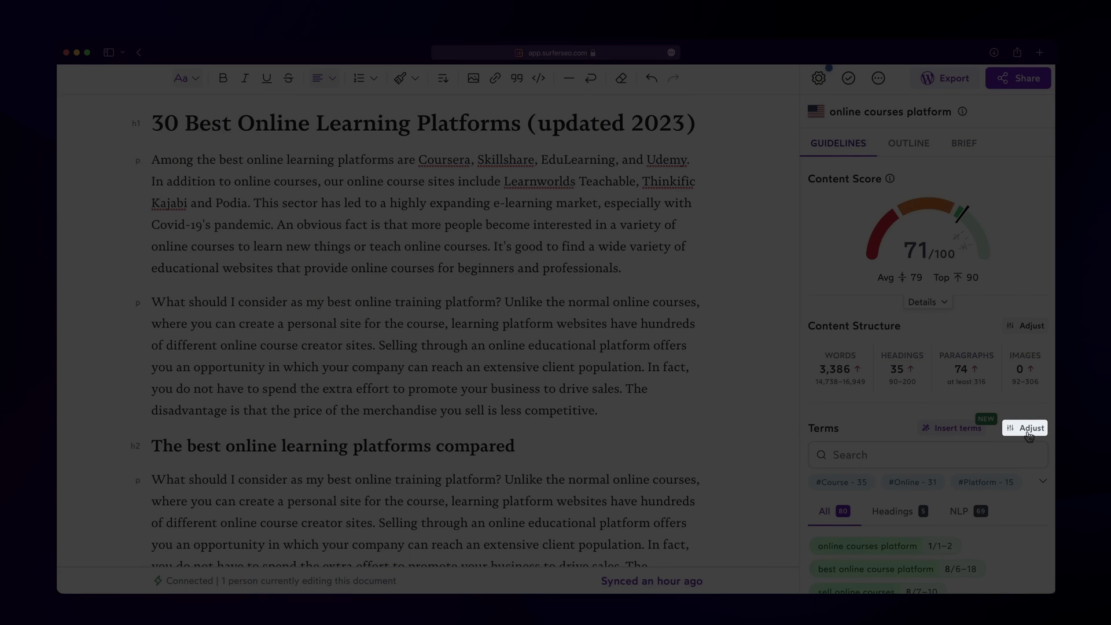
Turn on Highlight terms so keywords like 'online courses' are underlined in the article
{"action": "left_click", "coordinate": [1028, 435]}
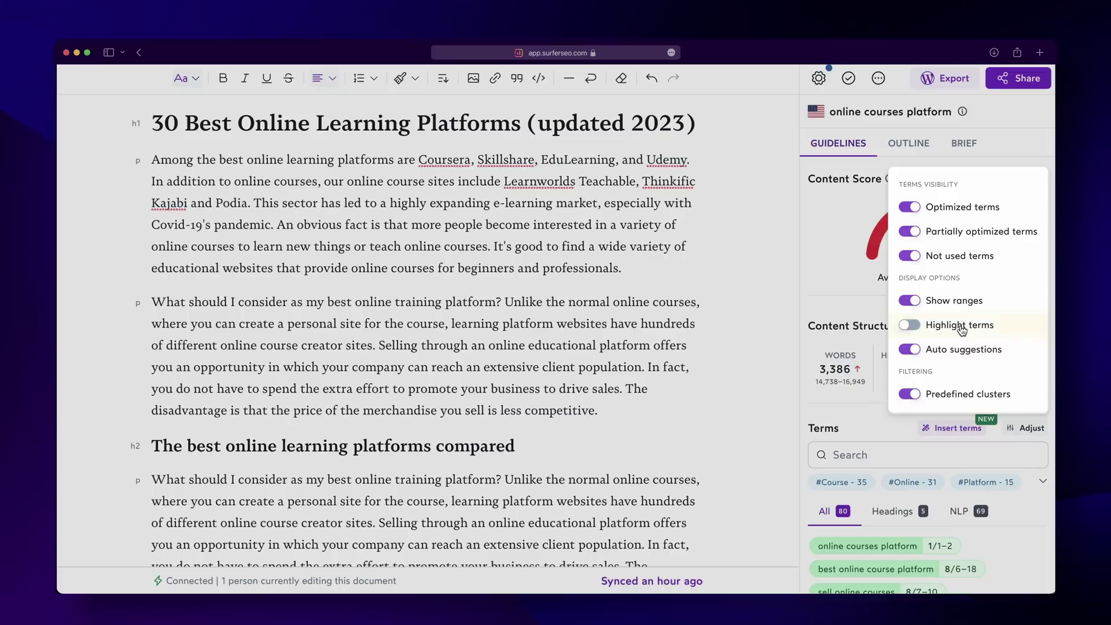
{"action": "left_click", "coordinate": [960, 326]}
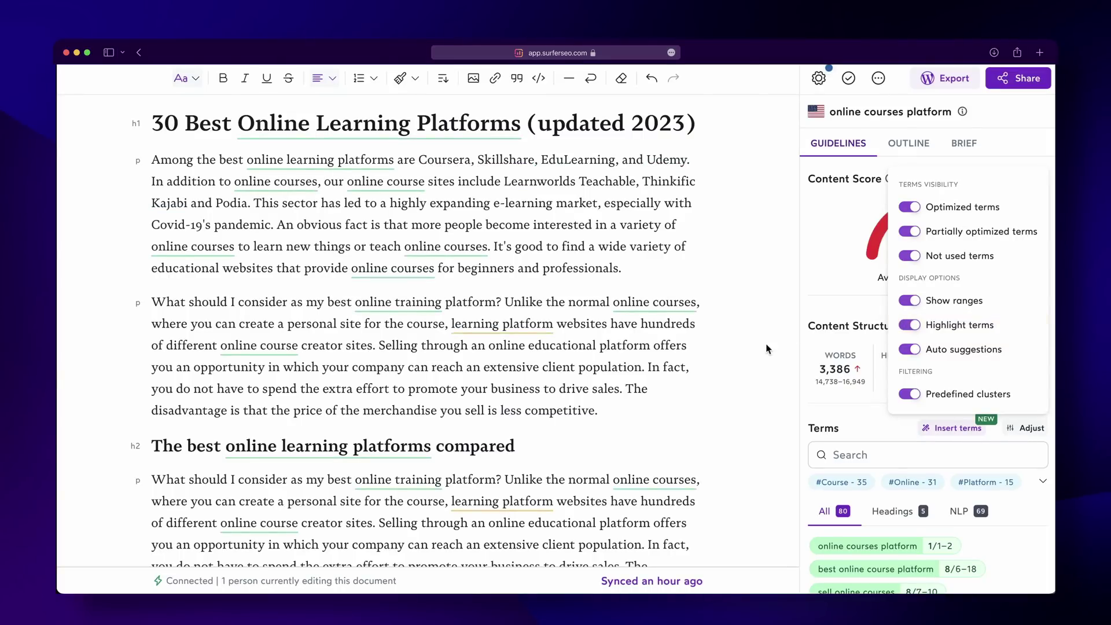
{"action": "mouse_move", "coordinate": [517, 331]}
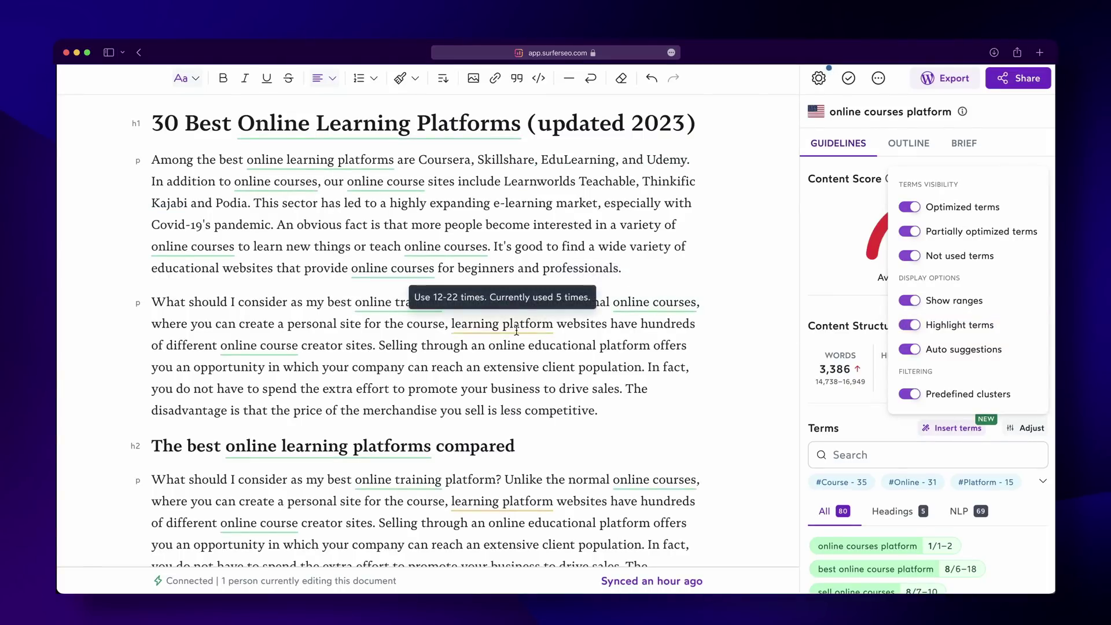
{"action": "mouse_move", "coordinate": [386, 312]}
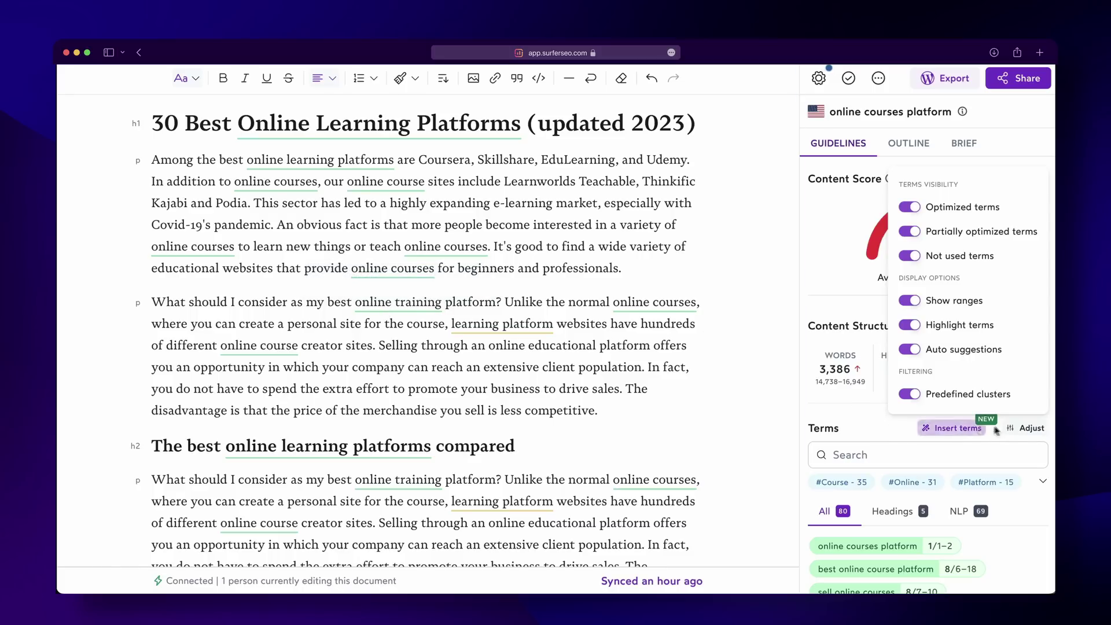
Close the Terms visibility options, leaving the score at 71 against competitor average 79
{"action": "left_click", "coordinate": [1015, 429]}
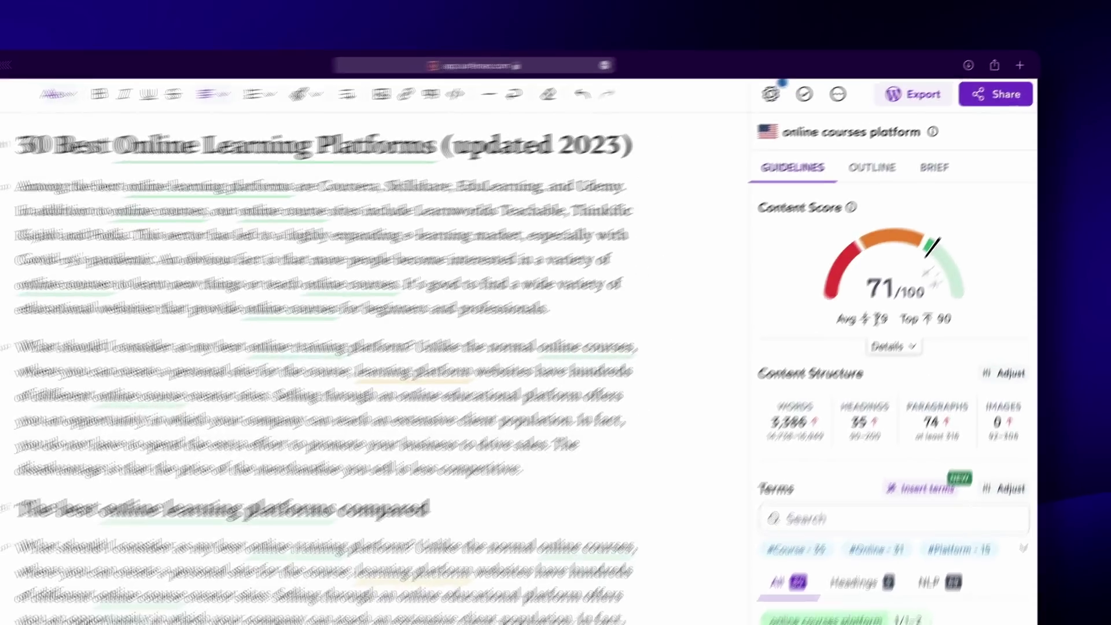
{"action": "mouse_move", "coordinate": [914, 277]}
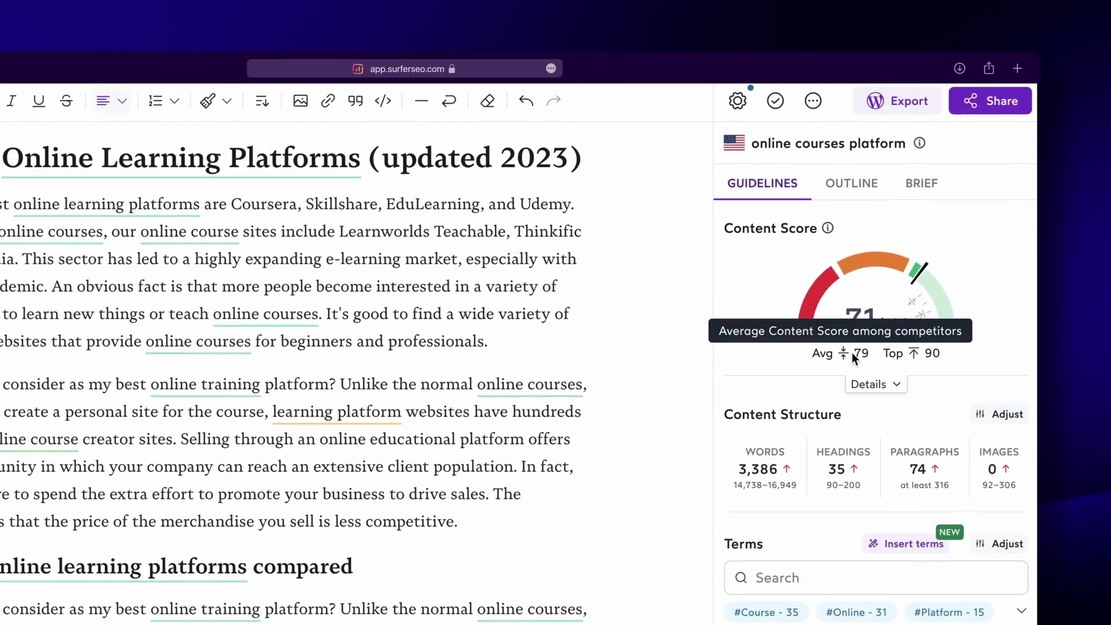
{"action": "mouse_move", "coordinate": [911, 357]}
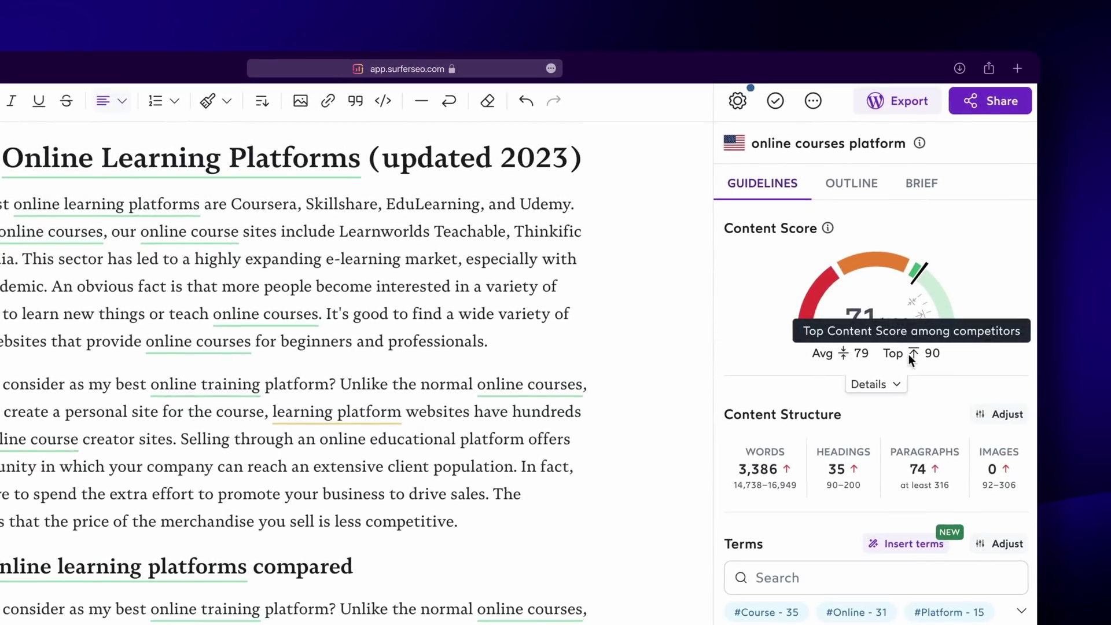
{"action": "mouse_move", "coordinate": [894, 305]}
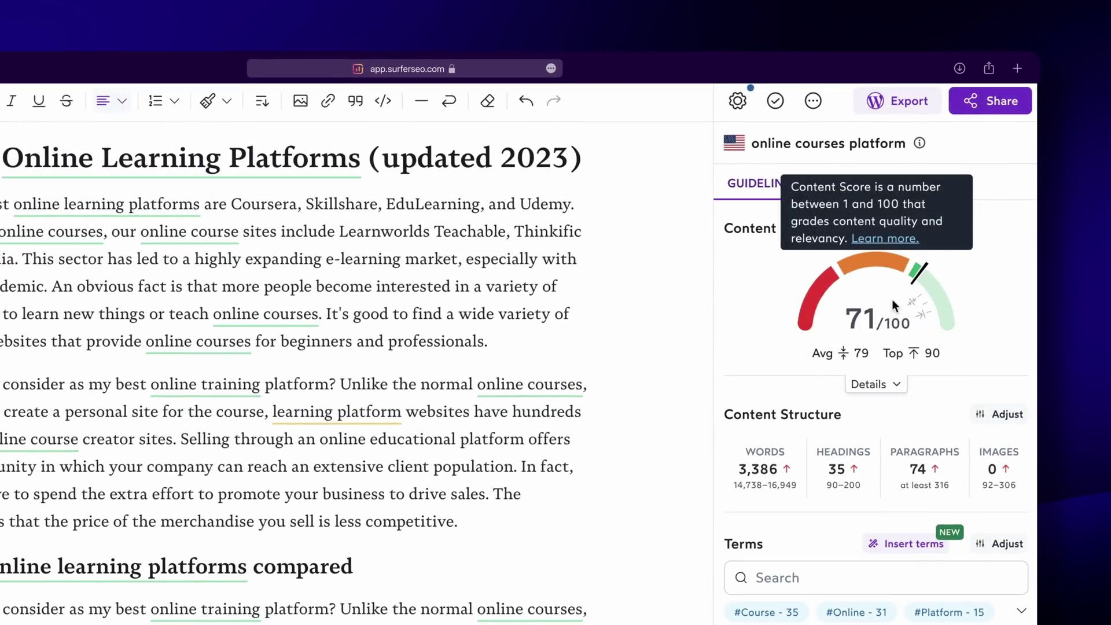
In guideline settings, switch off the bloggingwizard.com row in Organic Competitors
{"action": "left_click", "coordinate": [743, 107]}
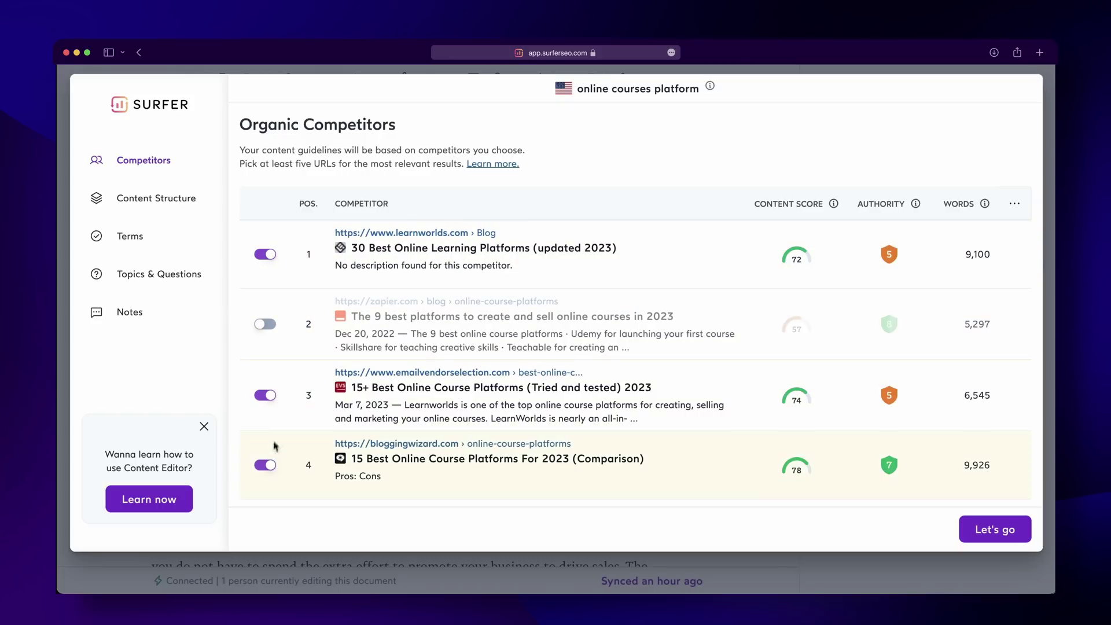
{"action": "left_click", "coordinate": [266, 466]}
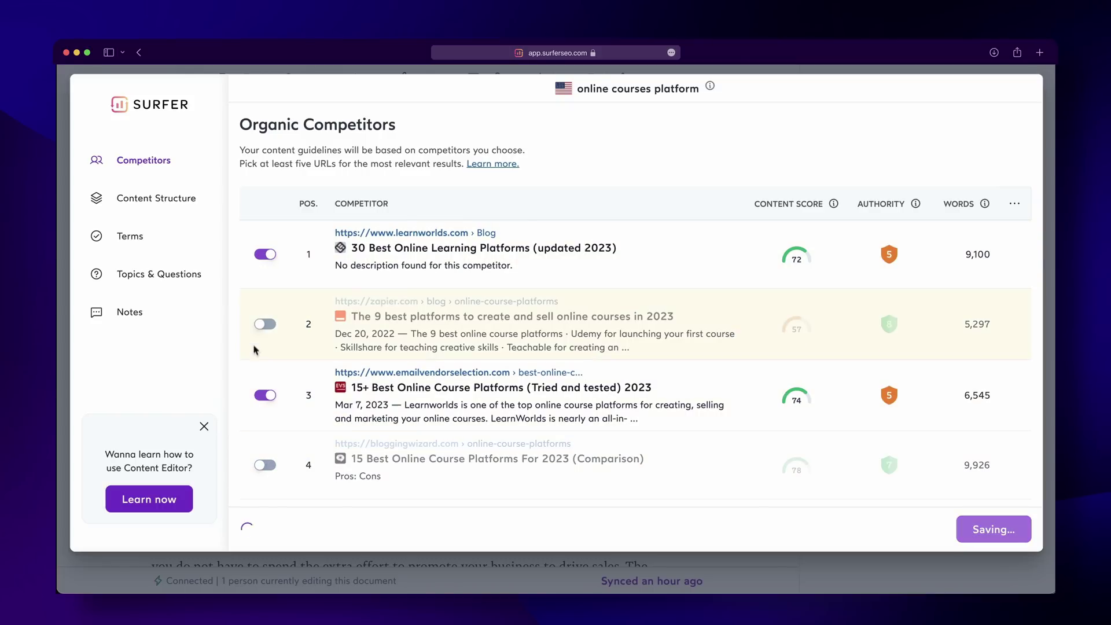
{"action": "scroll", "coordinate": [264, 305], "scroll_direction": "down", "scroll_amount": 1}
{"action": "scroll", "coordinate": [262, 300], "scroll_direction": "down", "scroll_amount": 5}
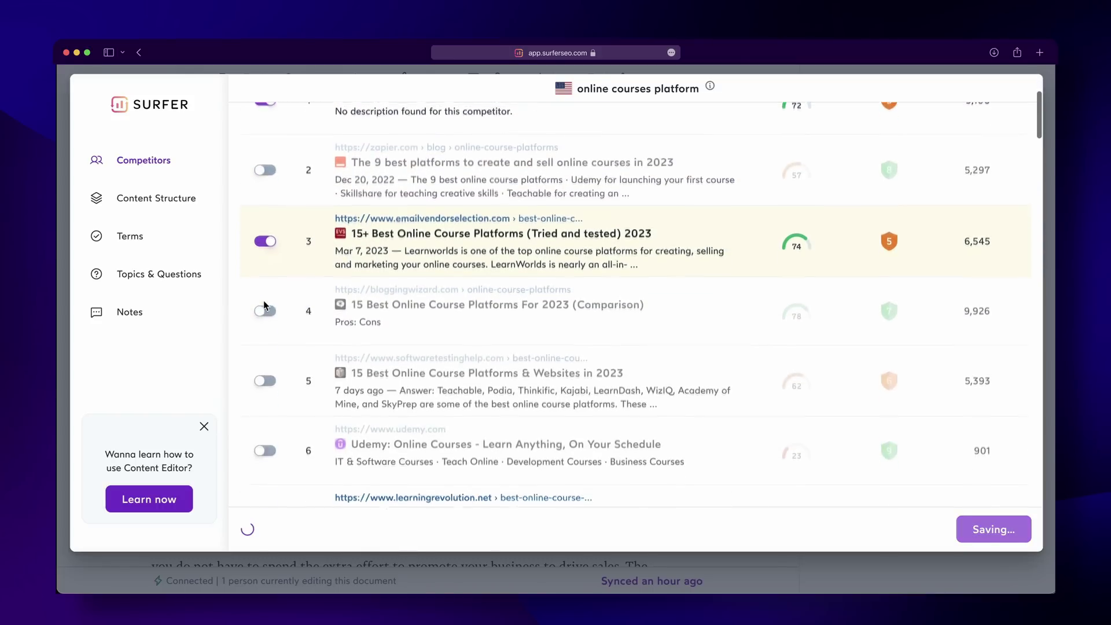
{"action": "scroll", "coordinate": [263, 300], "scroll_direction": "down", "scroll_amount": 1}
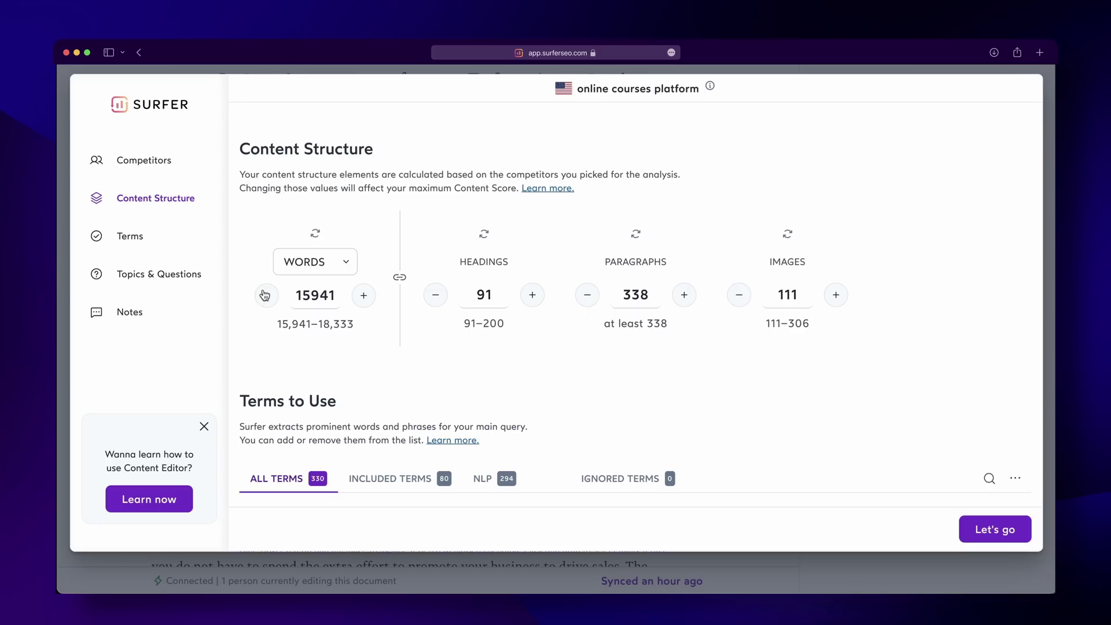
Try word targets of 10000 and 3000, then reset to the recommended 15,941 words
{"action": "double_click", "coordinate": [316, 294]}
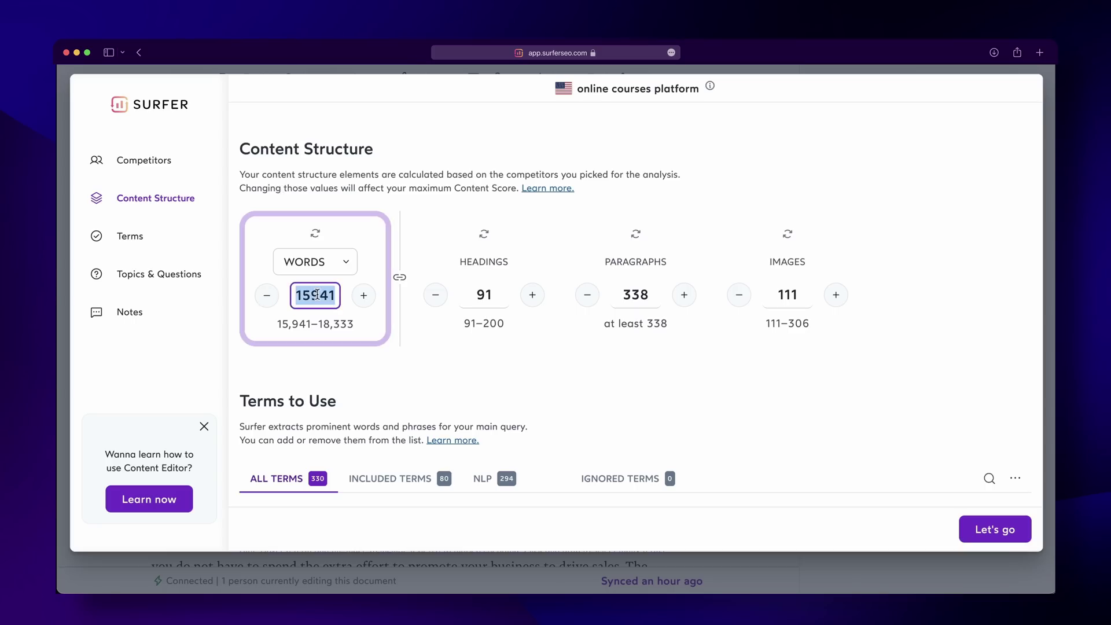
{"action": "type", "text": "10000"}
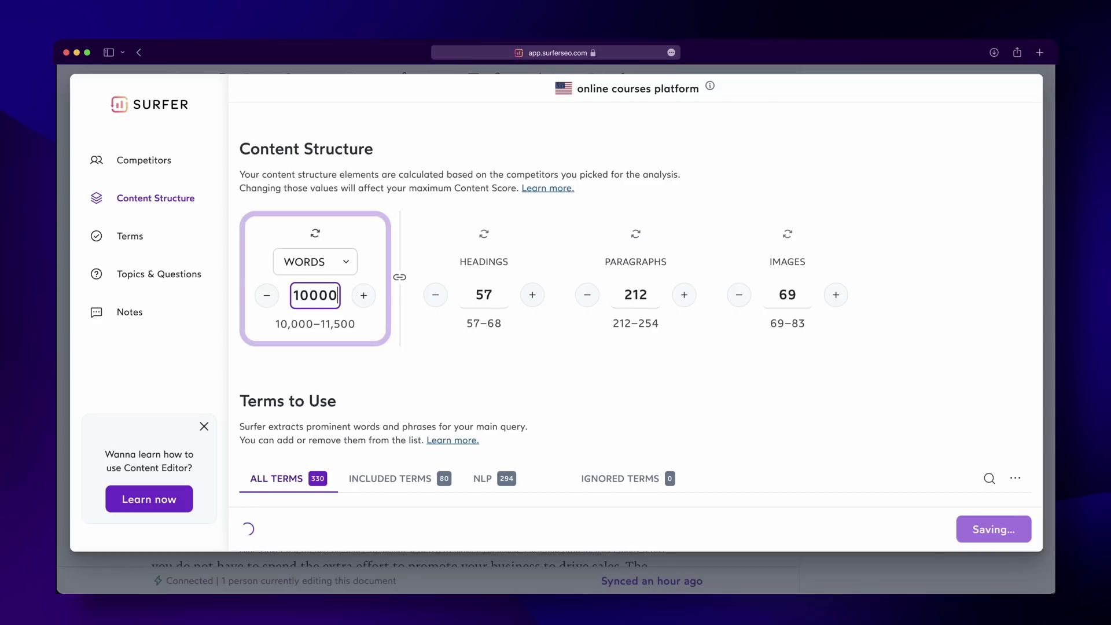
{"action": "left_click", "coordinate": [410, 363]}
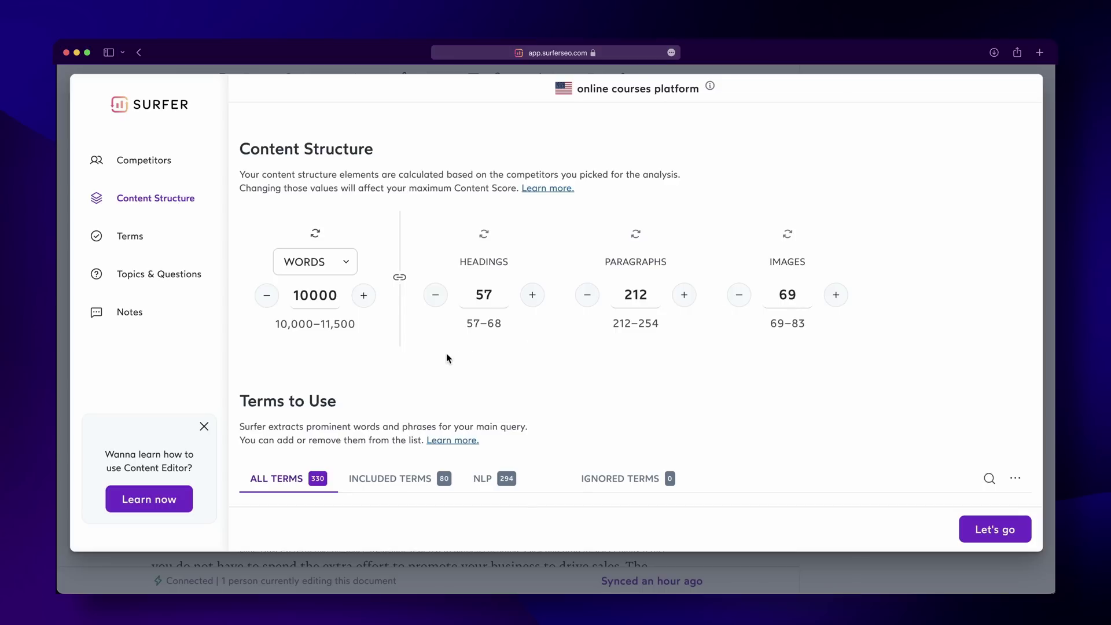
{"action": "double_click", "coordinate": [314, 298]}
{"action": "type", "text": "3000"}
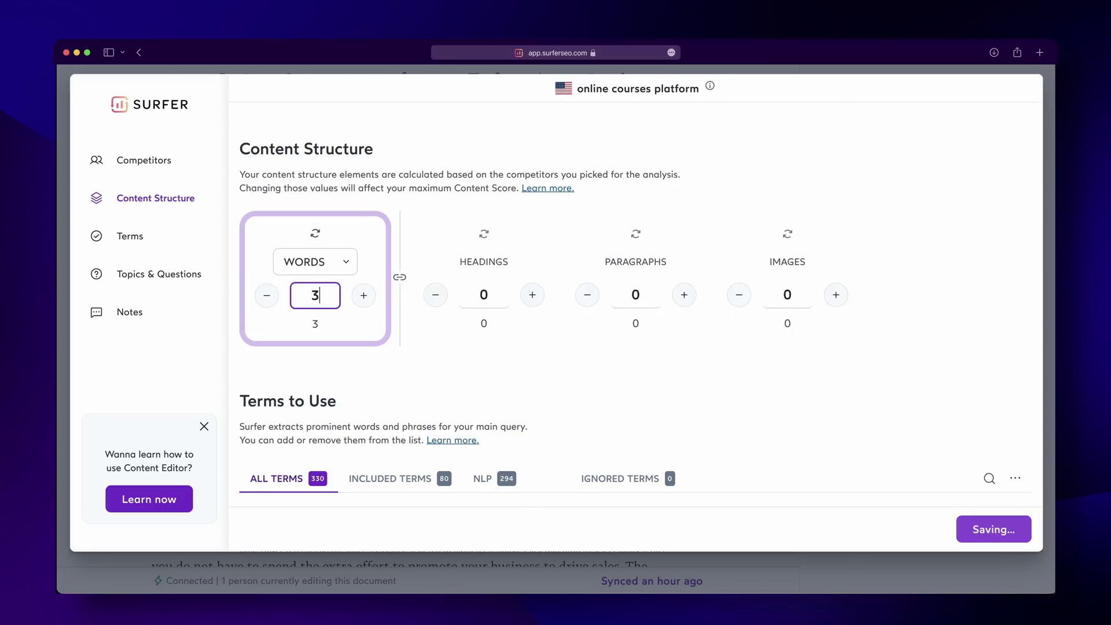
{"action": "left_click", "coordinate": [362, 365]}
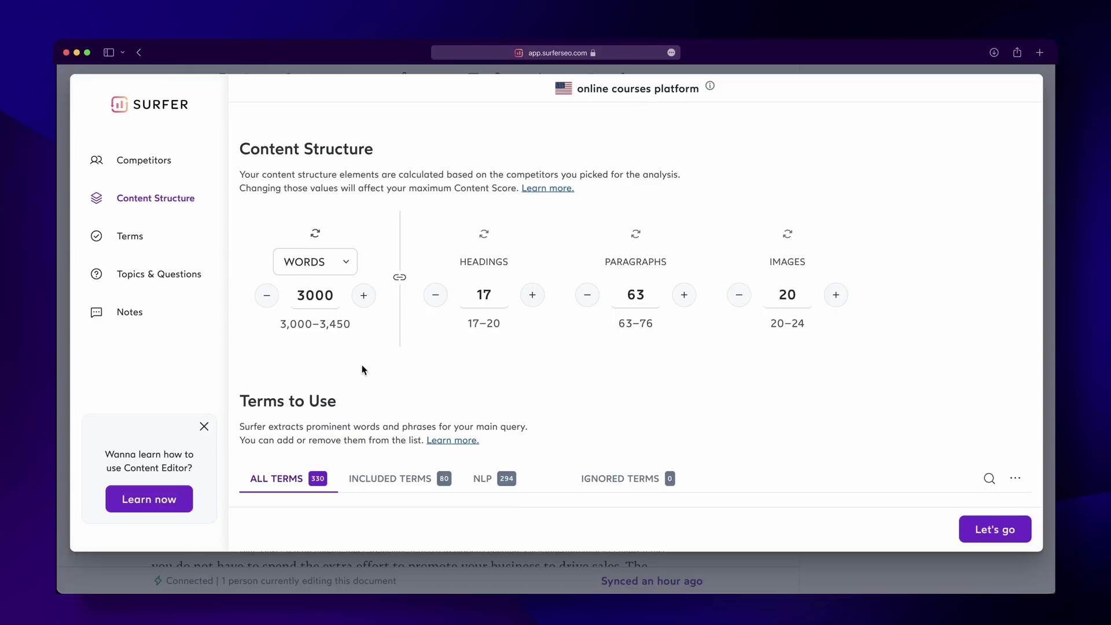
{"action": "left_click", "coordinate": [316, 235]}
Exclude the 'selling online courses' and 'online course' terms and mark 'online courses' as a heading
{"action": "left_click", "coordinate": [131, 236]}
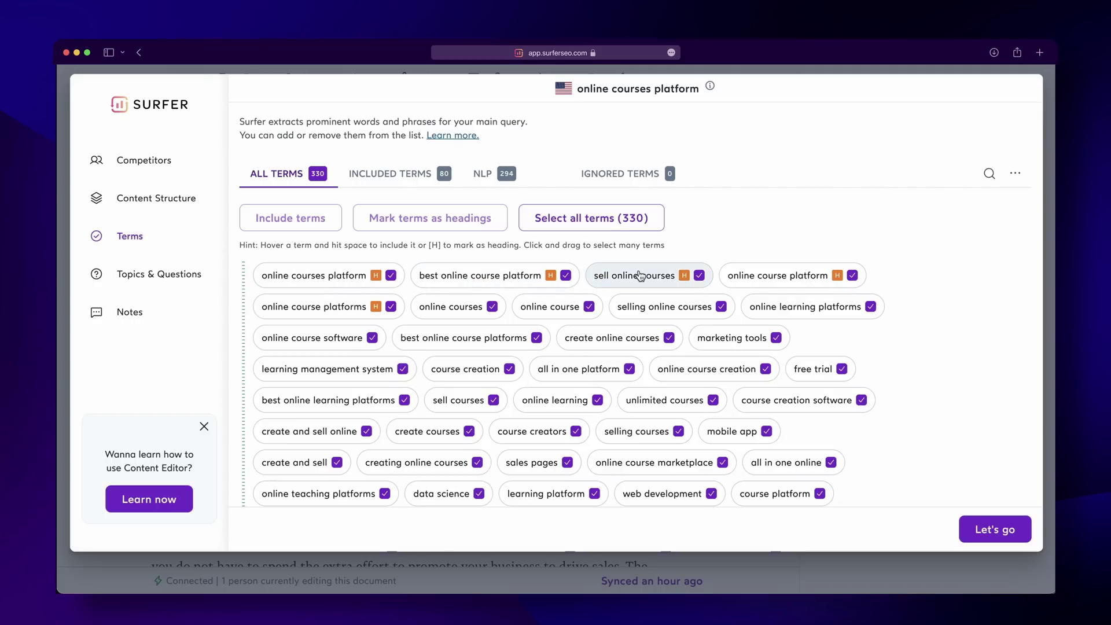
{"action": "left_click", "coordinate": [721, 306]}
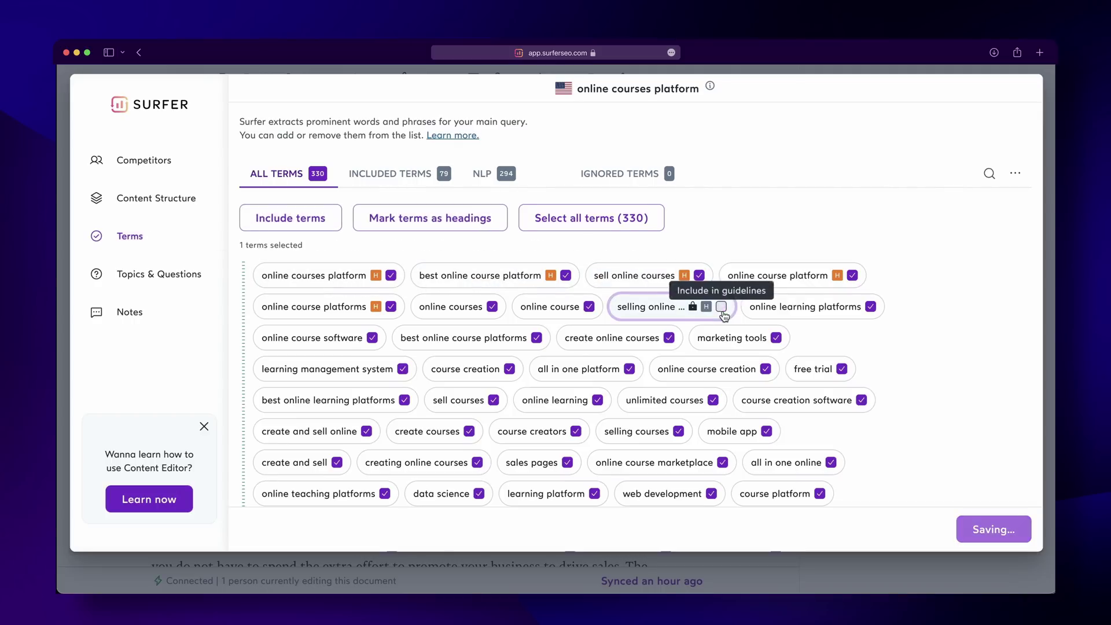
{"action": "left_click", "coordinate": [591, 311], "text": "shift"}
{"action": "left_click", "coordinate": [592, 311]}
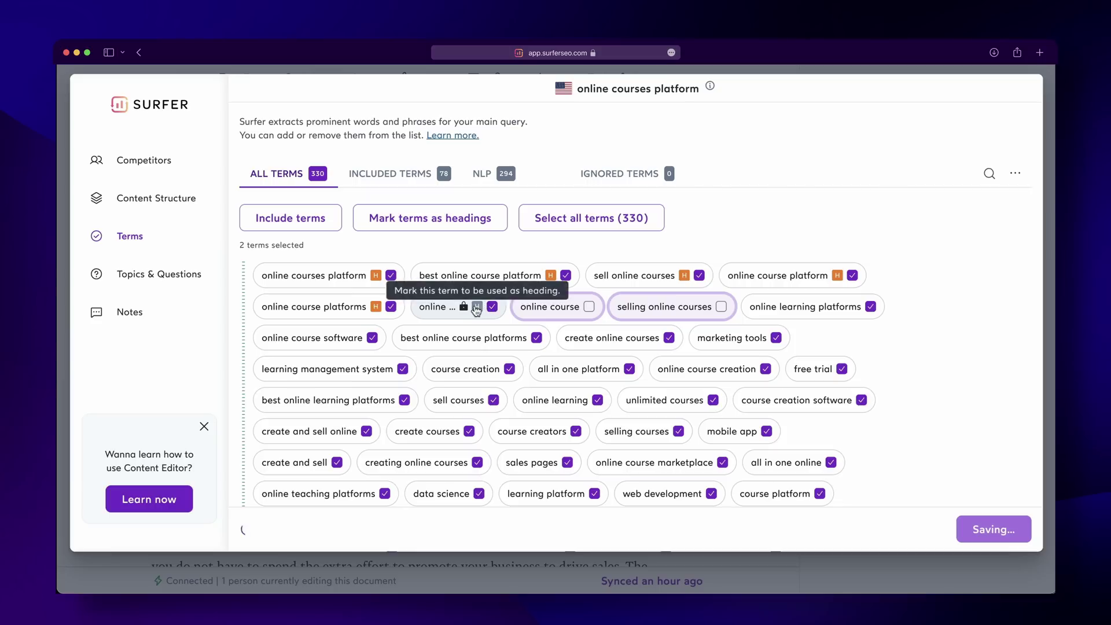
{"action": "left_click", "coordinate": [478, 307]}
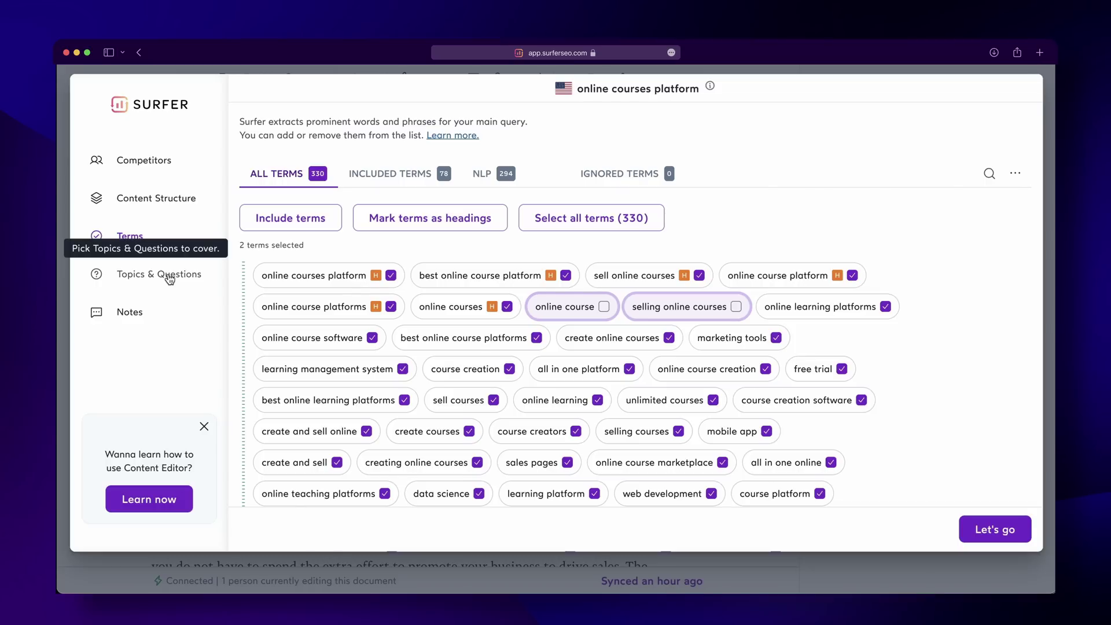
{"action": "left_click", "coordinate": [170, 276]}
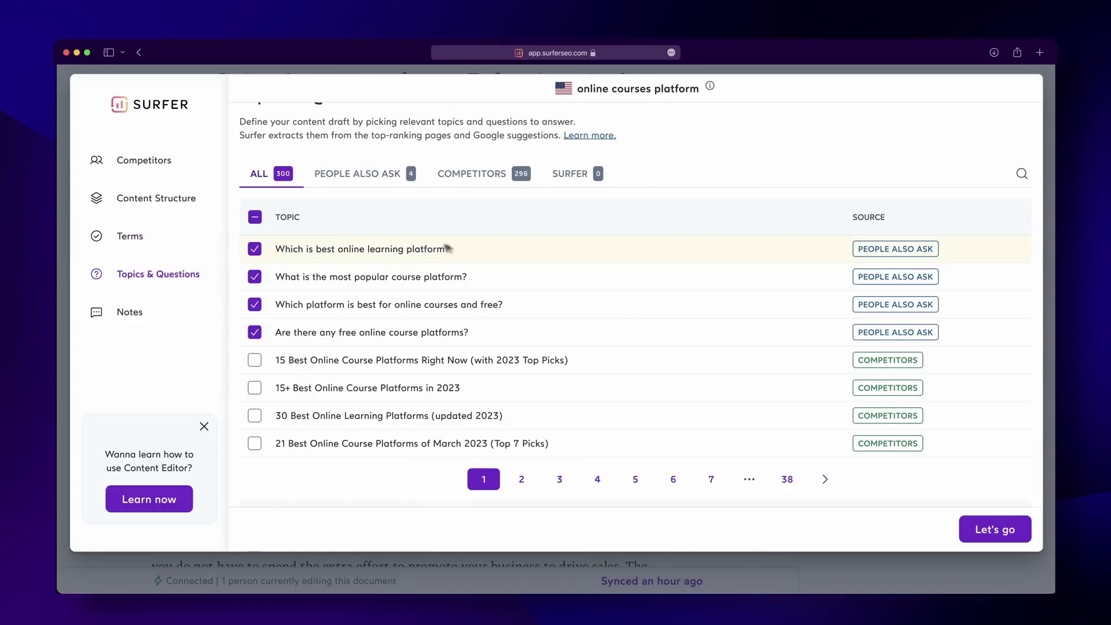
Scroll through the Topics & Questions list with its four People Also Ask questions checked
{"action": "scroll", "coordinate": [505, 380], "scroll_direction": "down", "scroll_amount": 3}
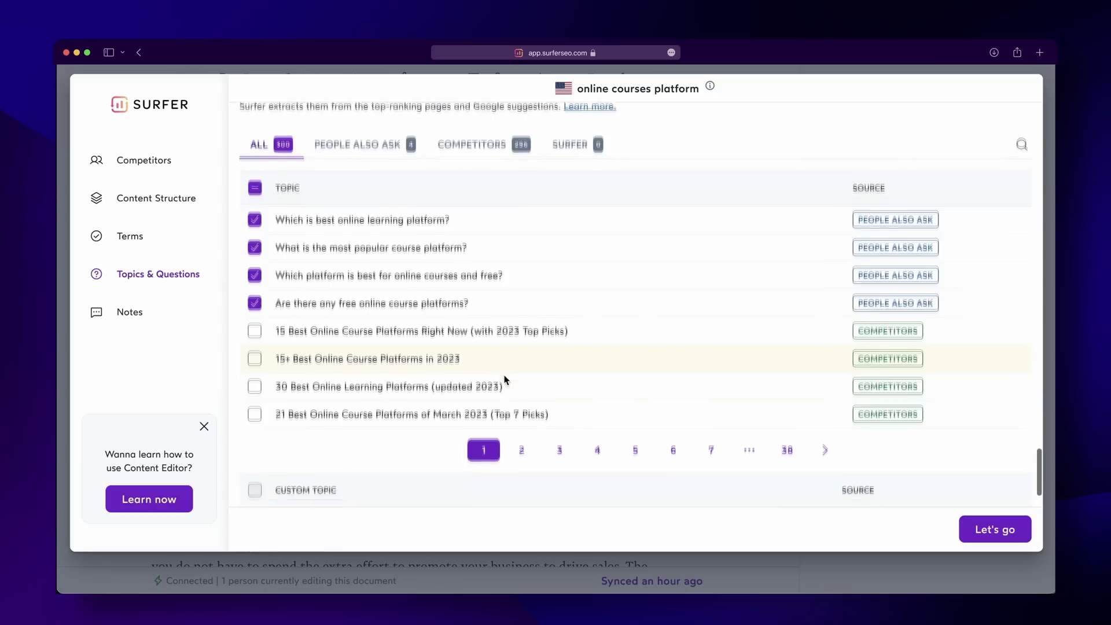
{"action": "scroll", "coordinate": [505, 380], "scroll_direction": "up", "scroll_amount": 2}
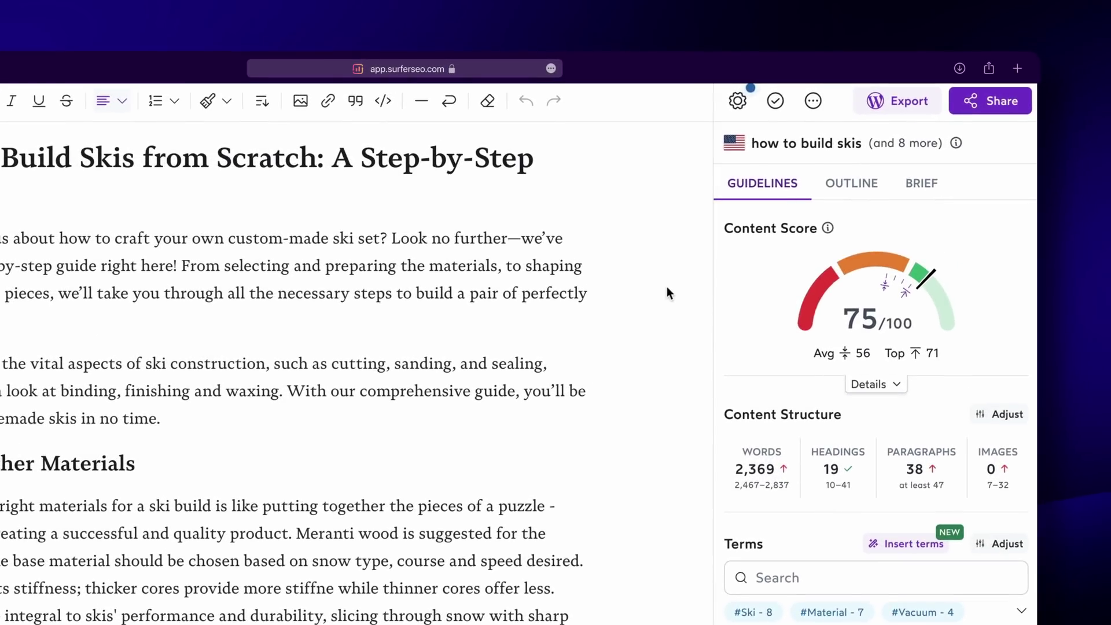
Preview the WordPress export options, then copy the ski draft's view-and-edit share link
{"action": "left_click", "coordinate": [905, 110]}
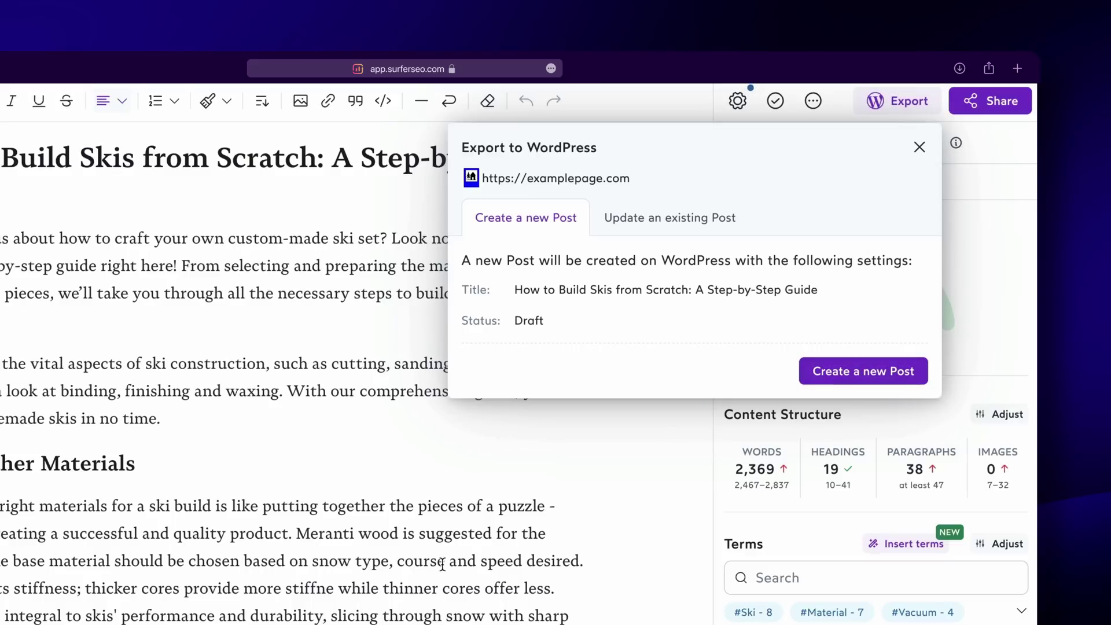
{"action": "scroll", "coordinate": [442, 565], "scroll_direction": "down", "scroll_amount": 5}
{"action": "scroll", "coordinate": [443, 564], "scroll_direction": "down", "scroll_amount": 7}
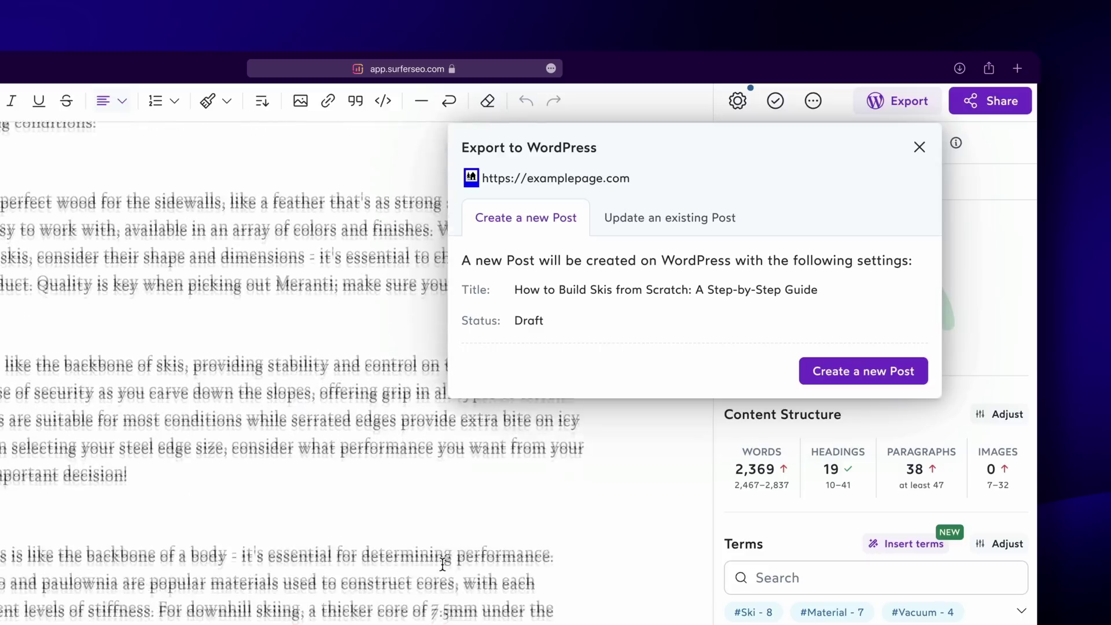
{"action": "scroll", "coordinate": [443, 564], "scroll_direction": "down", "scroll_amount": 4}
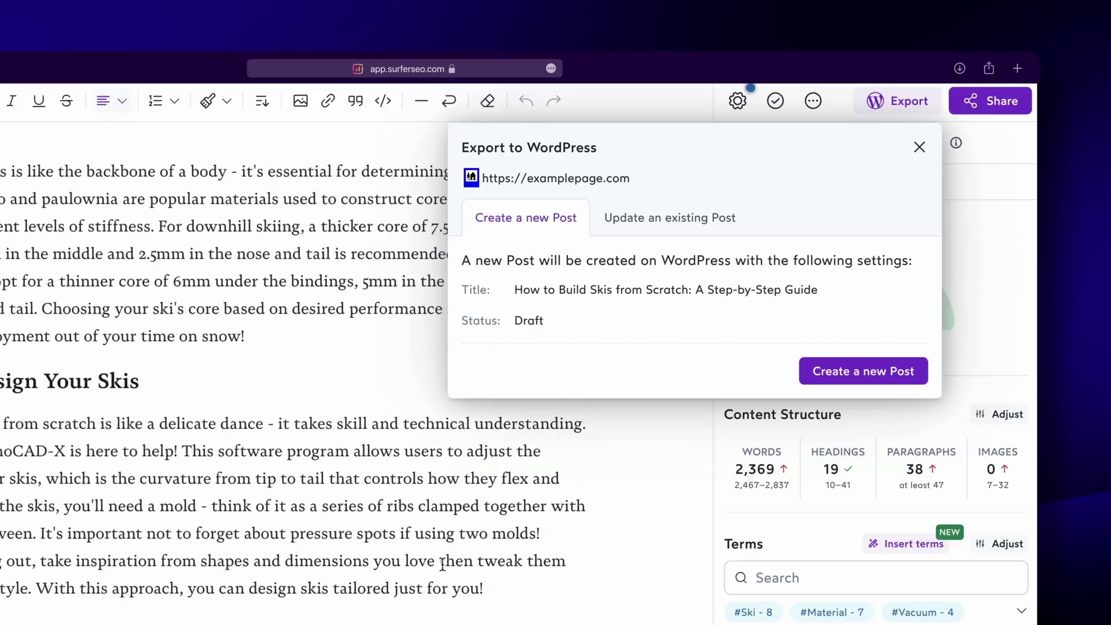
{"action": "left_click", "coordinate": [988, 145]}
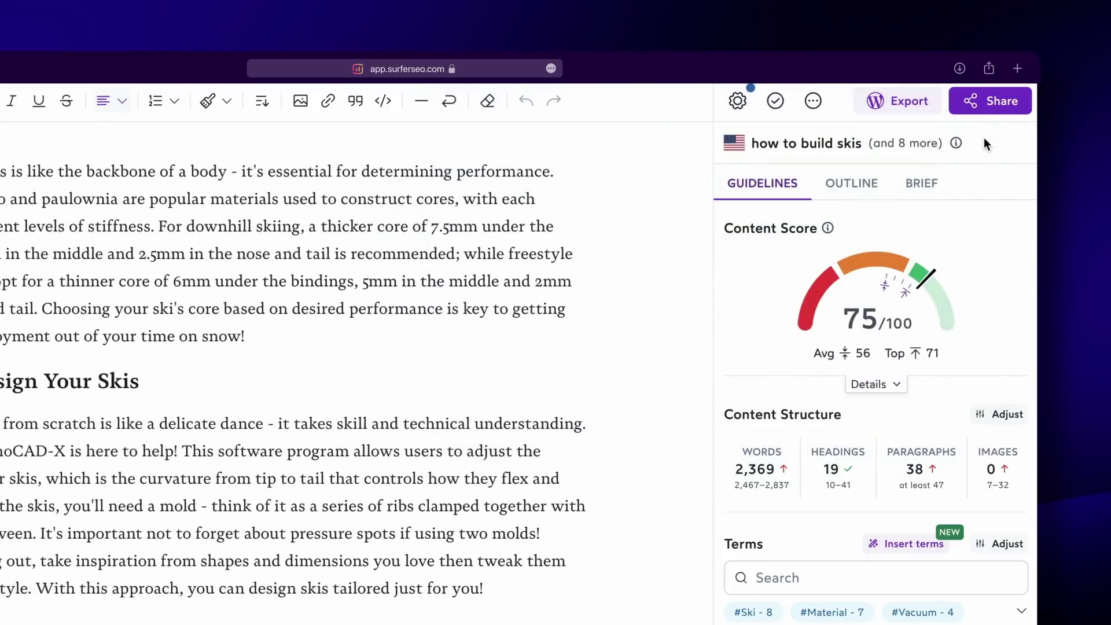
{"action": "left_click", "coordinate": [993, 105]}
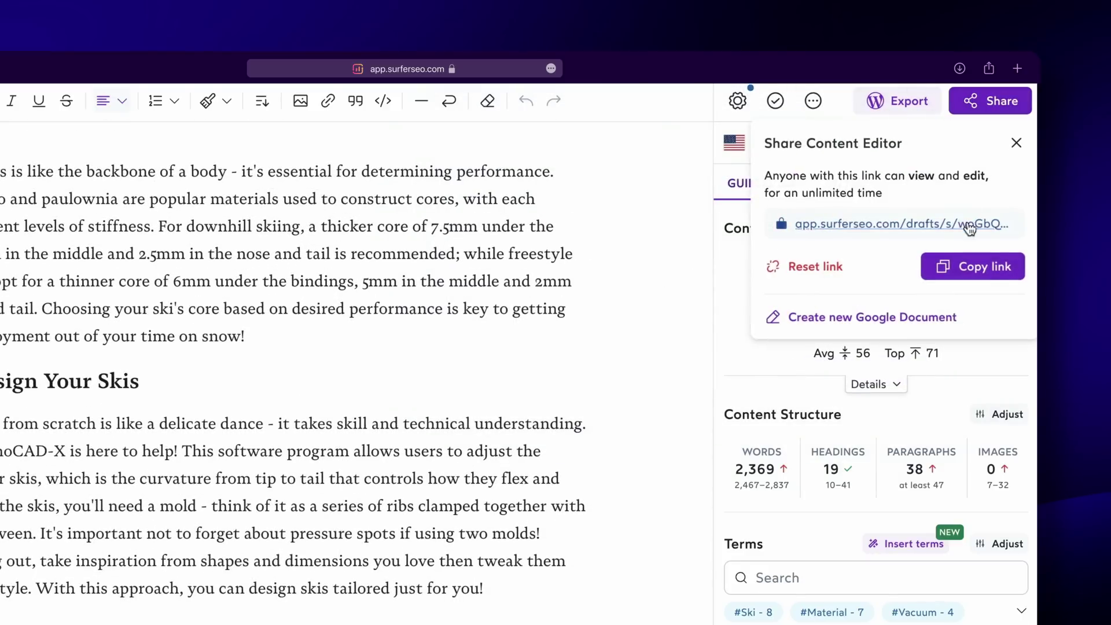
{"action": "left_click", "coordinate": [976, 269]}
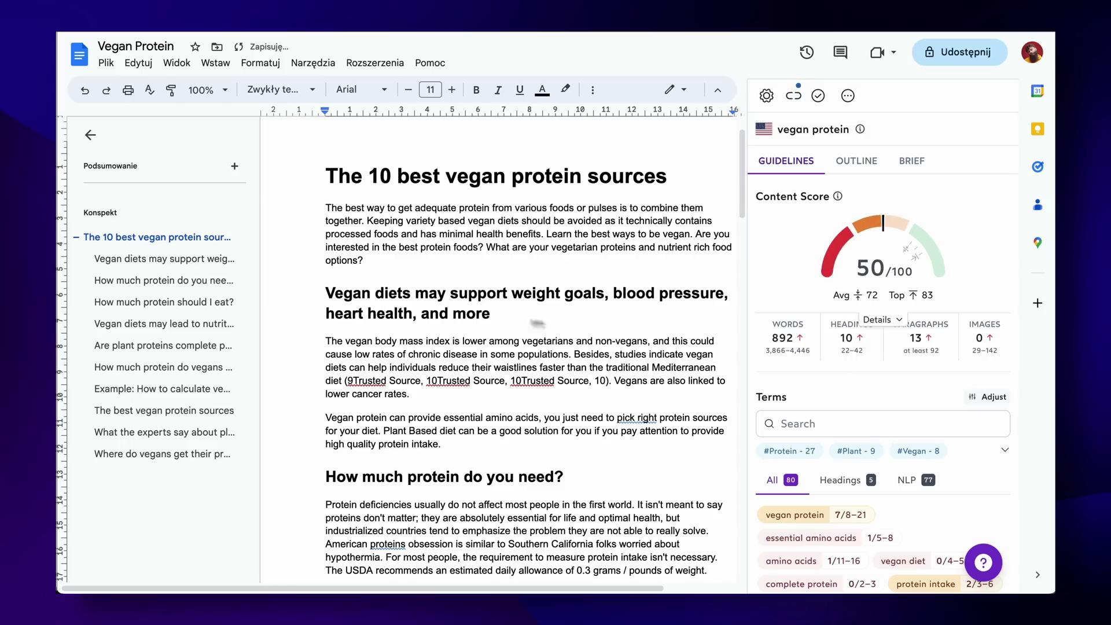
Scroll through the Vegan Protein Google Doc beside the Surfer panel showing Content Score 50
{"action": "scroll", "coordinate": [530, 321], "scroll_direction": "down", "scroll_amount": 5}
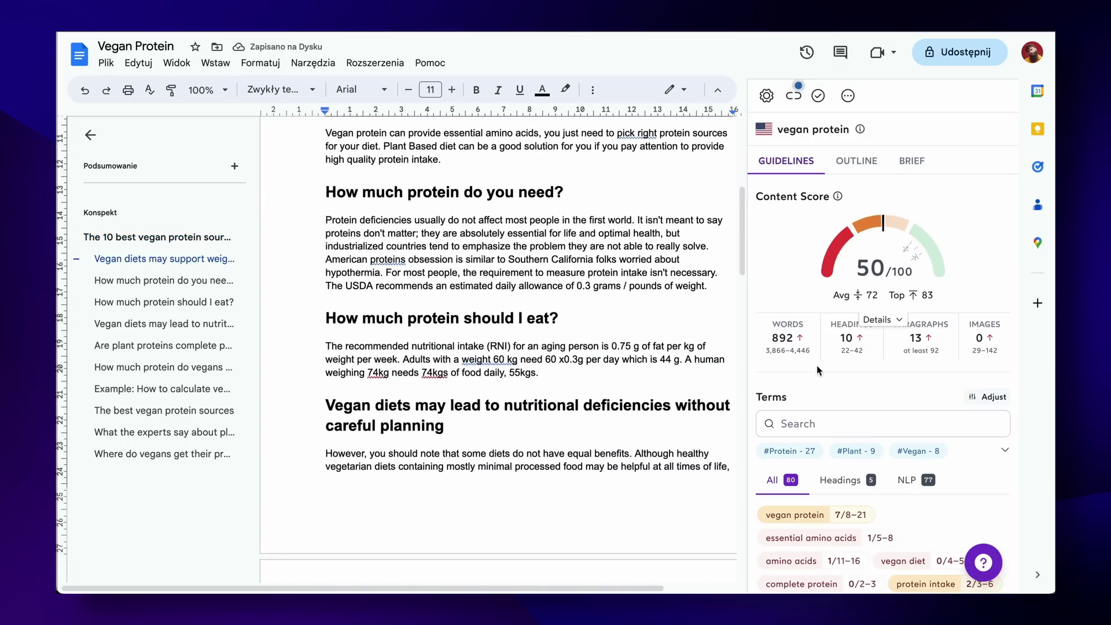
{"action": "scroll", "coordinate": [817, 365], "scroll_direction": "down", "scroll_amount": 5}
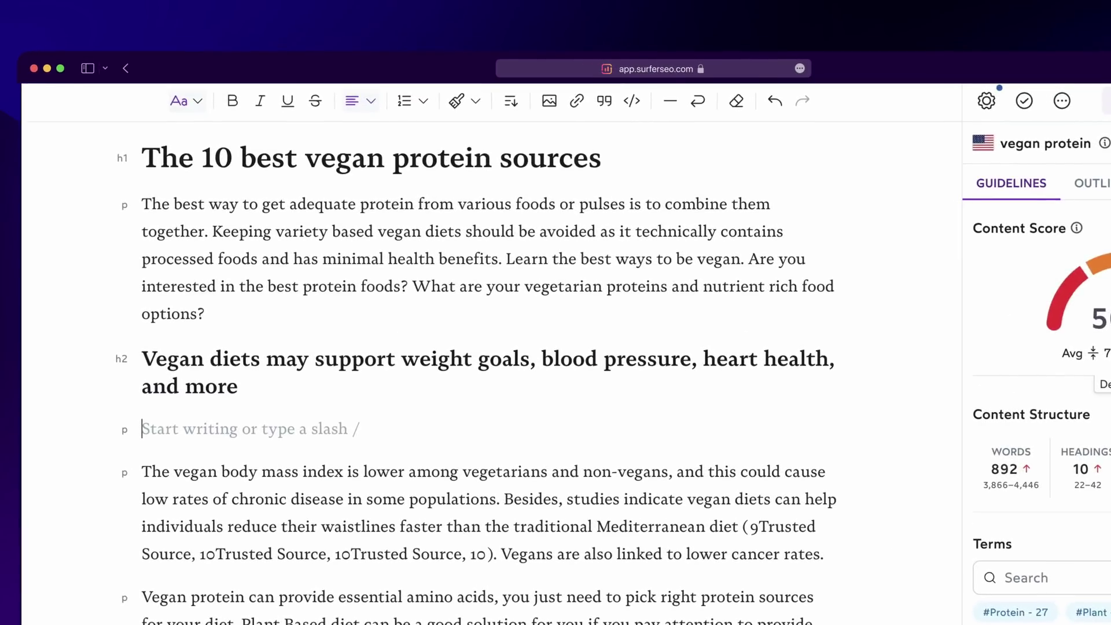
Insert the DNA image from a Pixabay 'amino acids' search under the first vegan-diet subheading
{"action": "left_click", "coordinate": [549, 101]}
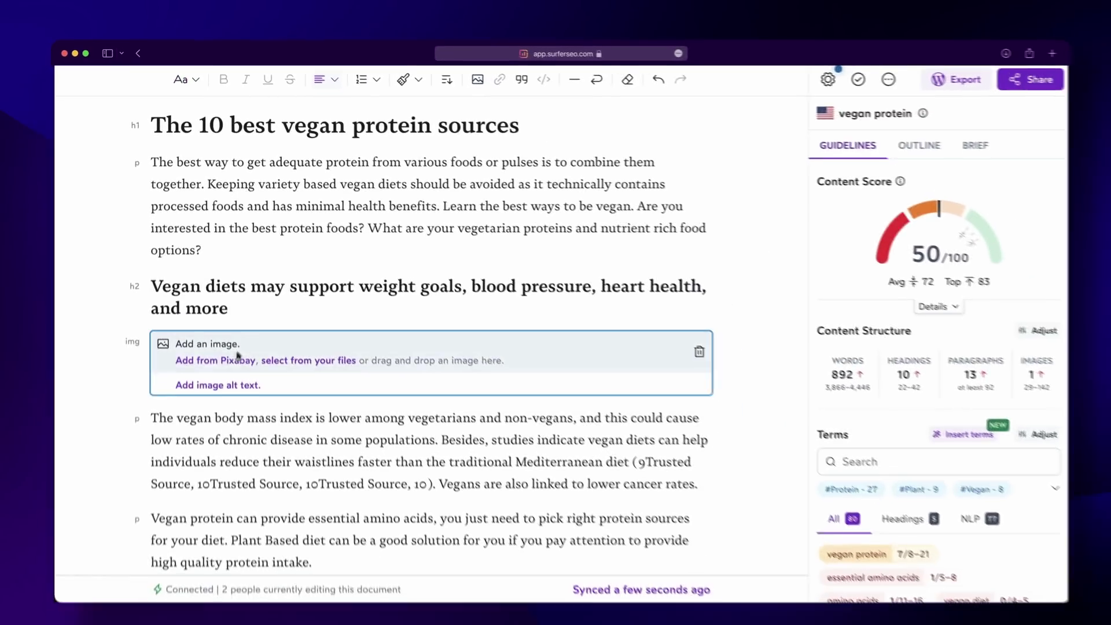
{"action": "left_click", "coordinate": [241, 450]}
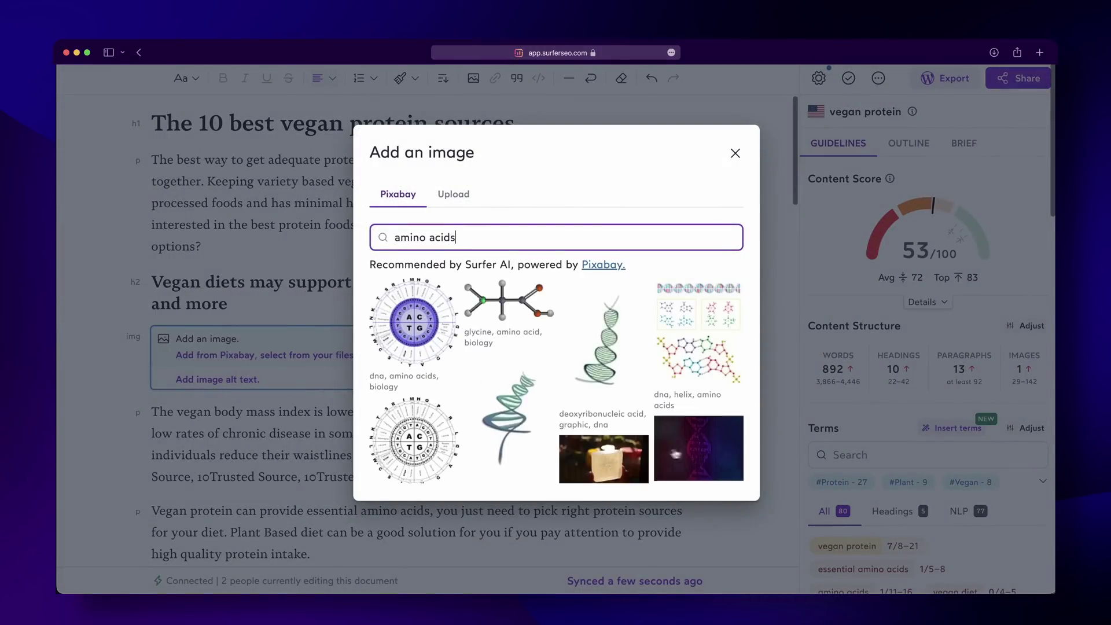
{"action": "left_click", "coordinate": [706, 457]}
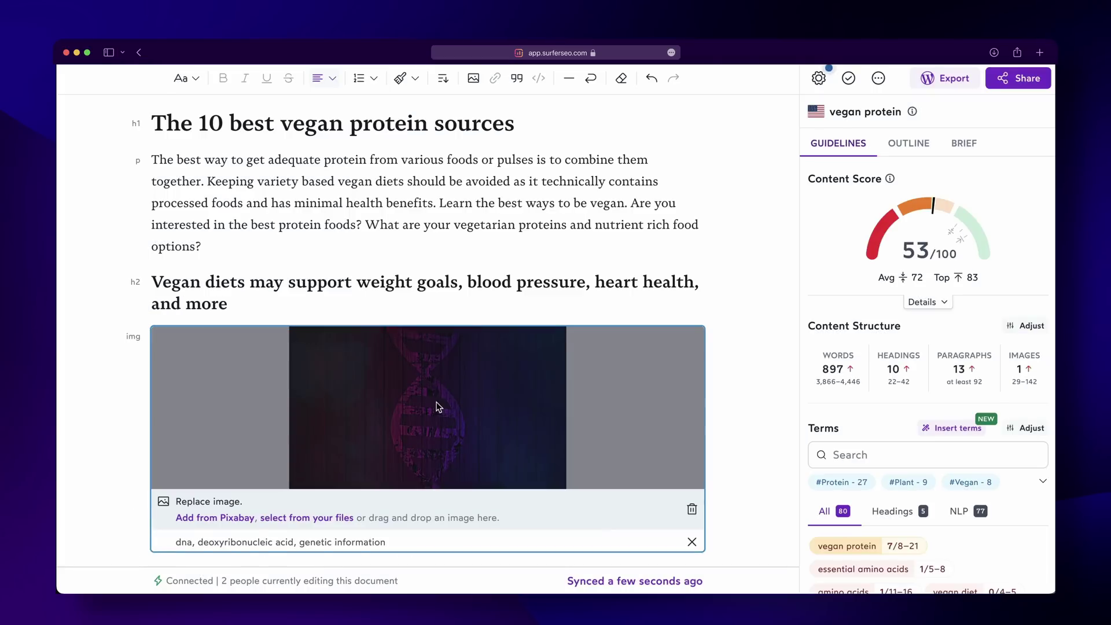
{"action": "scroll", "coordinate": [439, 403], "scroll_direction": "down", "scroll_amount": 4}
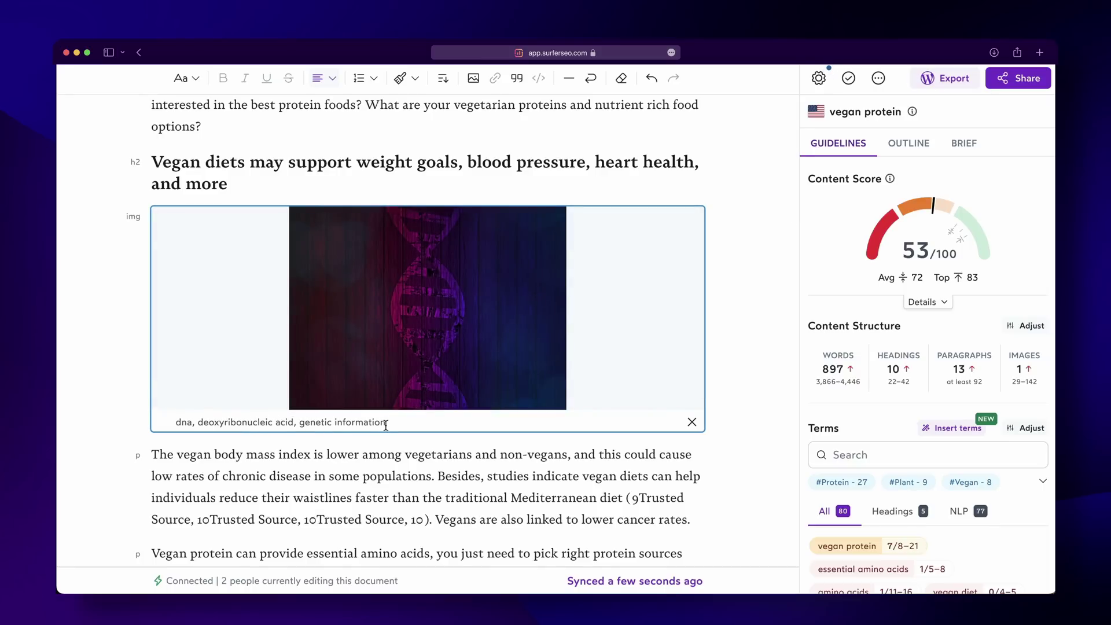
Add a new paragraph at the 'How much protein do you need?' heading and filter the slash menu with /lis
{"action": "key", "text": "slash"}
{"action": "scroll", "coordinate": [727, 431], "scroll_direction": "down", "scroll_amount": 5}
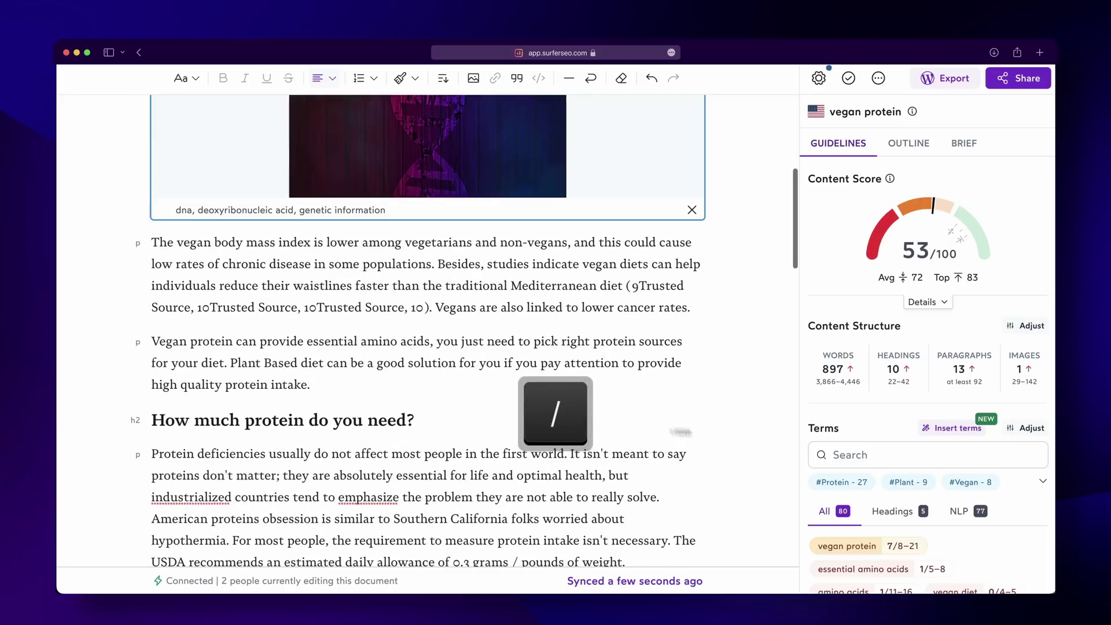
{"action": "left_click", "coordinate": [425, 426]}
{"action": "key", "text": "Return"}
{"action": "type", "text": "/"}
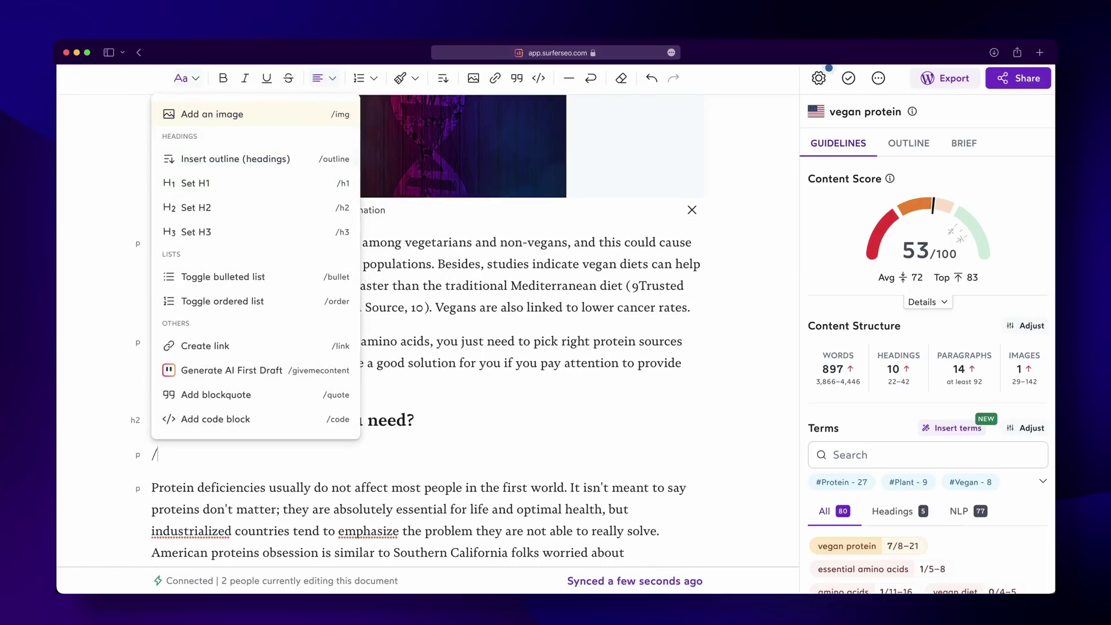
{"action": "type", "text": "lis"}
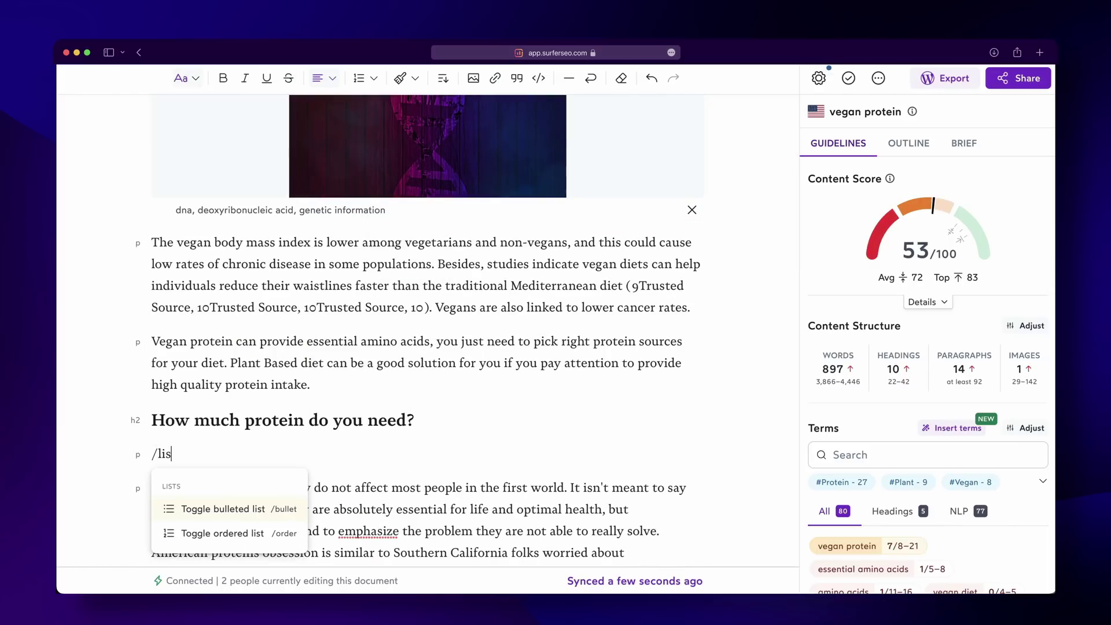